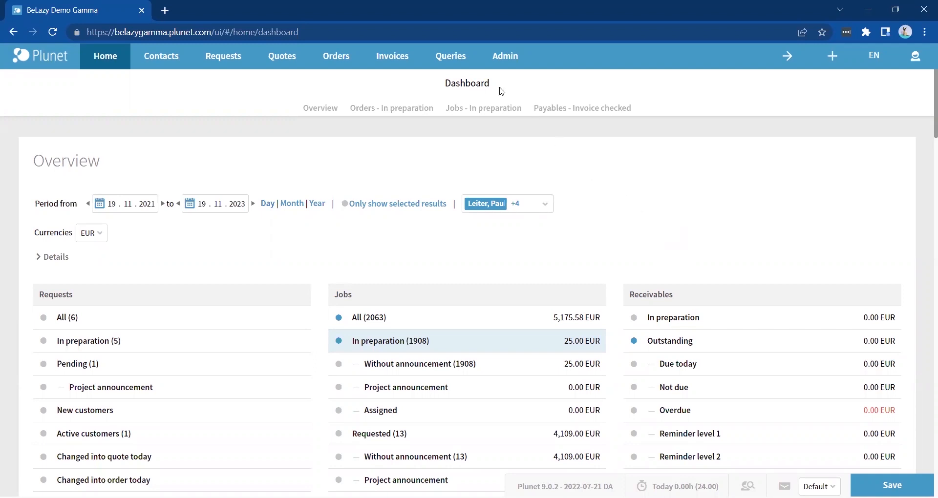
- Confirm in the licence overview's additional modules that Plunet API is checked as licensed
{"action": "mouse_move", "coordinate": [502, 66]}
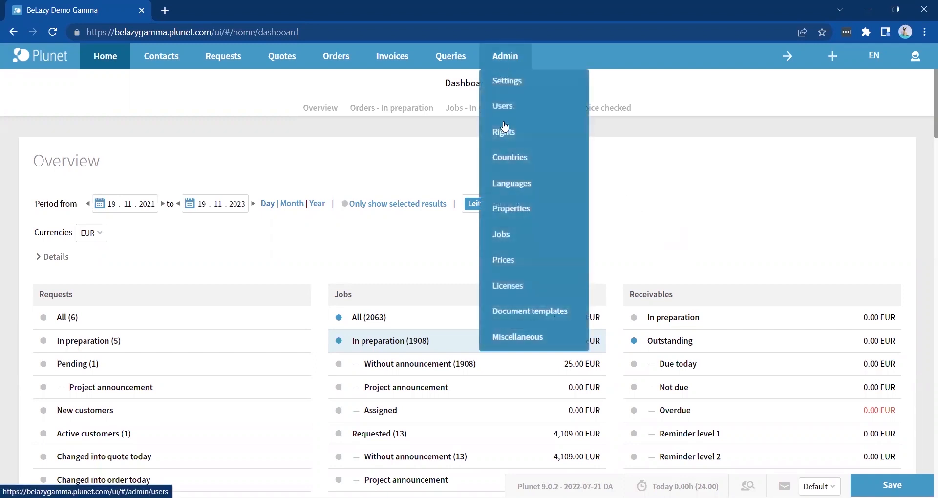
{"action": "left_click", "coordinate": [510, 289]}
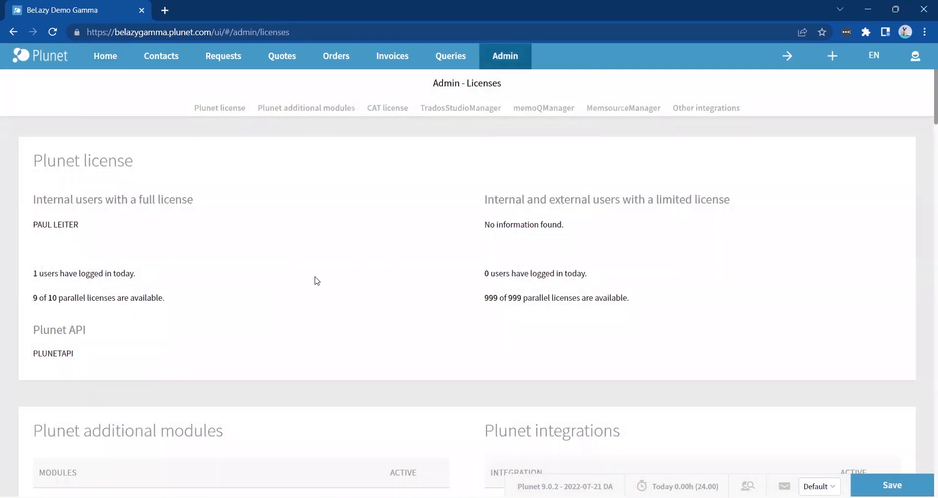
{"action": "scroll", "coordinate": [315, 280], "scroll_direction": "down", "scroll_amount": 5}
{"action": "scroll", "coordinate": [316, 279], "scroll_direction": "down", "scroll_amount": 5}
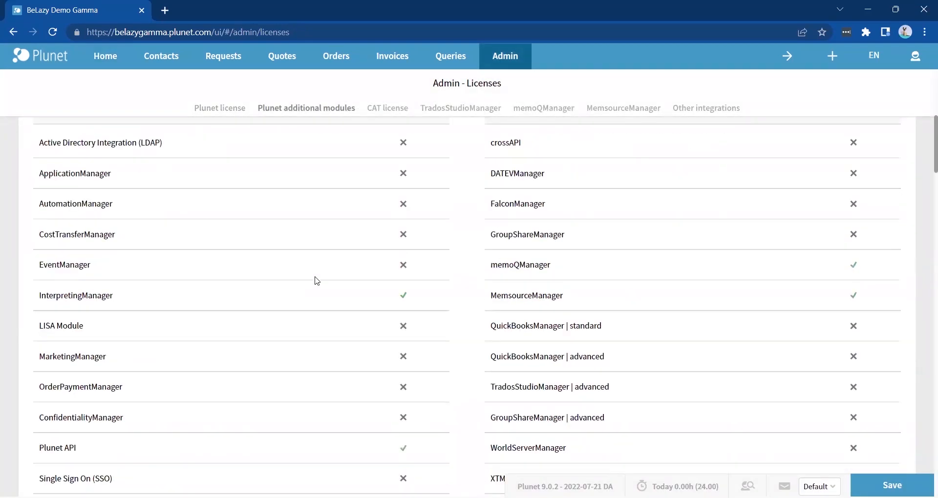
{"action": "triple_click", "coordinate": [43, 265]}
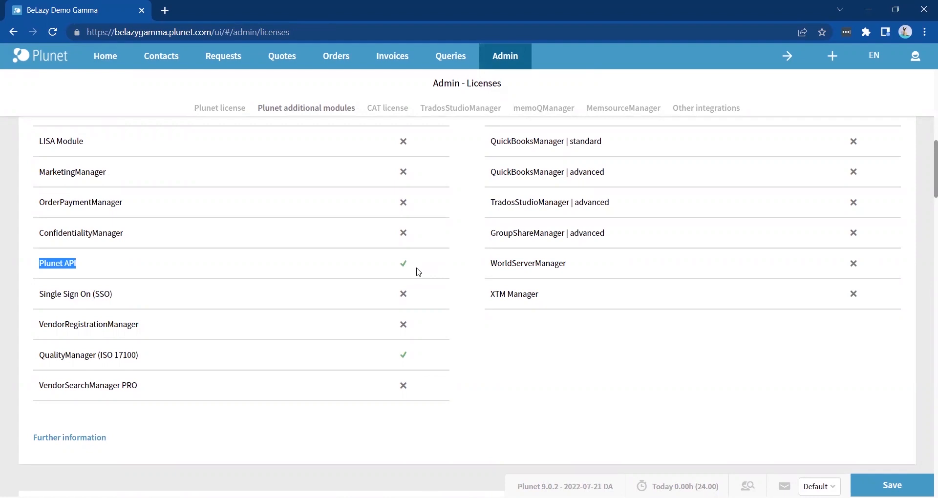
{"action": "left_click", "coordinate": [419, 272]}
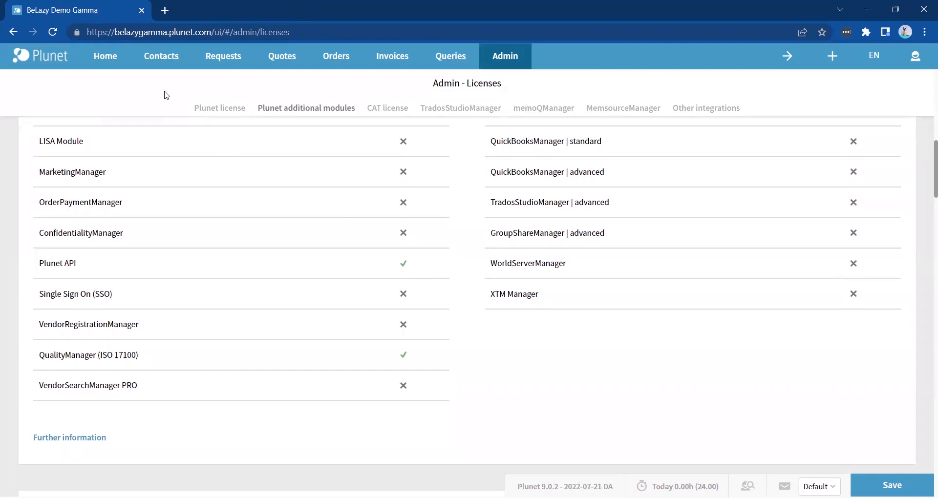
- Create resource number 54 with Name 1 'BeLazy API User'
{"action": "mouse_move", "coordinate": [163, 58]}
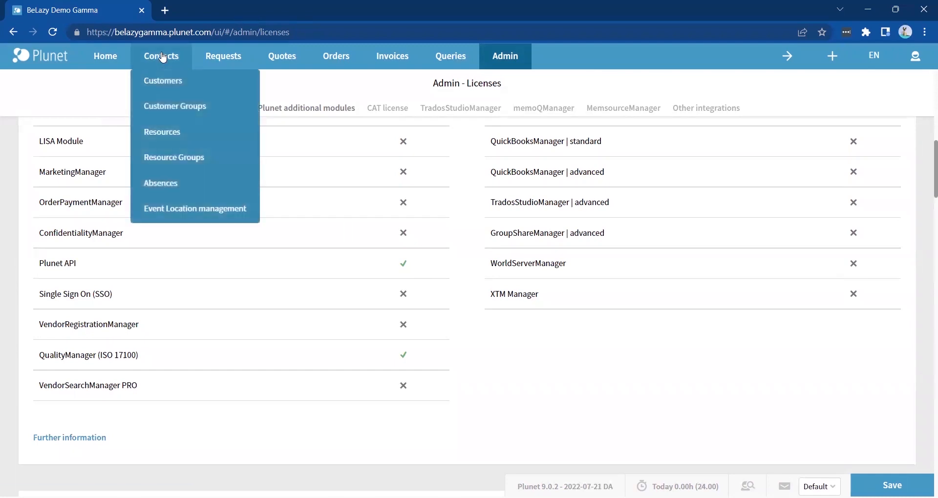
{"action": "left_click", "coordinate": [168, 137]}
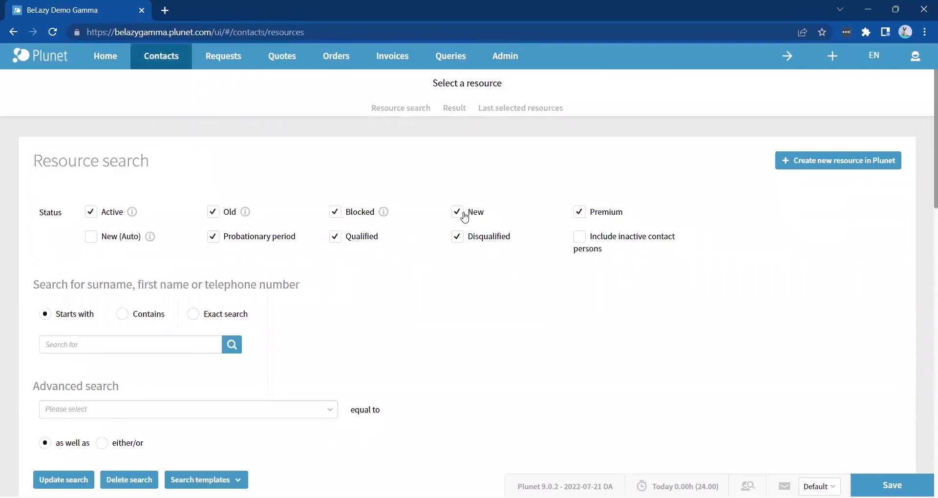
{"action": "left_click", "coordinate": [837, 167]}
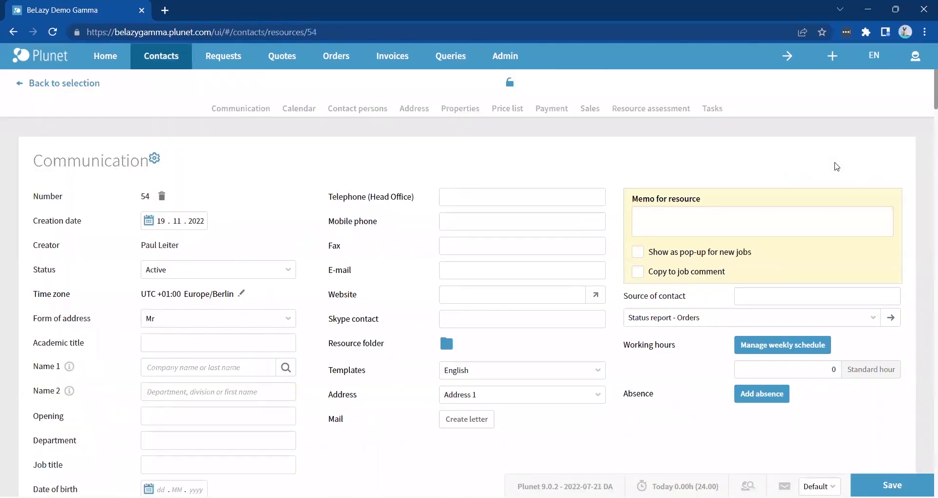
{"action": "left_click", "coordinate": [245, 363]}
{"action": "type", "text": "BeLazy API User"}
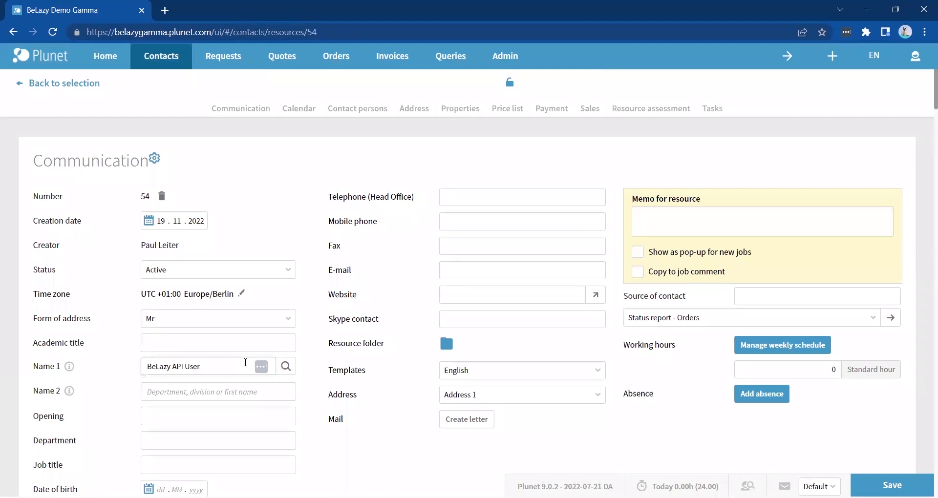
{"action": "double_click", "coordinate": [146, 197]}
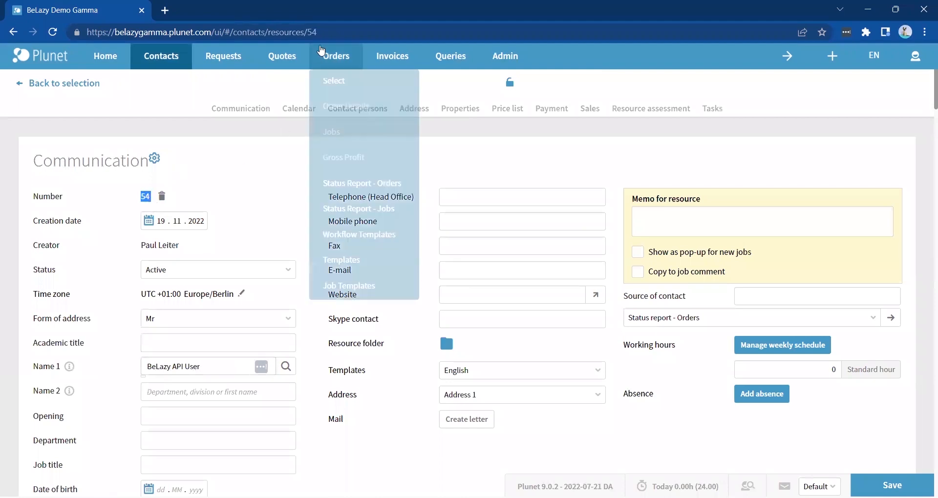
{"action": "left_click", "coordinate": [323, 35]}
{"action": "left_click_drag", "start_coordinate": [323, 35], "coordinate": [304, 35]}
- Set BeLazy API User's user type to Internal and resource type to Project manager, then save
{"action": "left_click", "coordinate": [154, 159]}
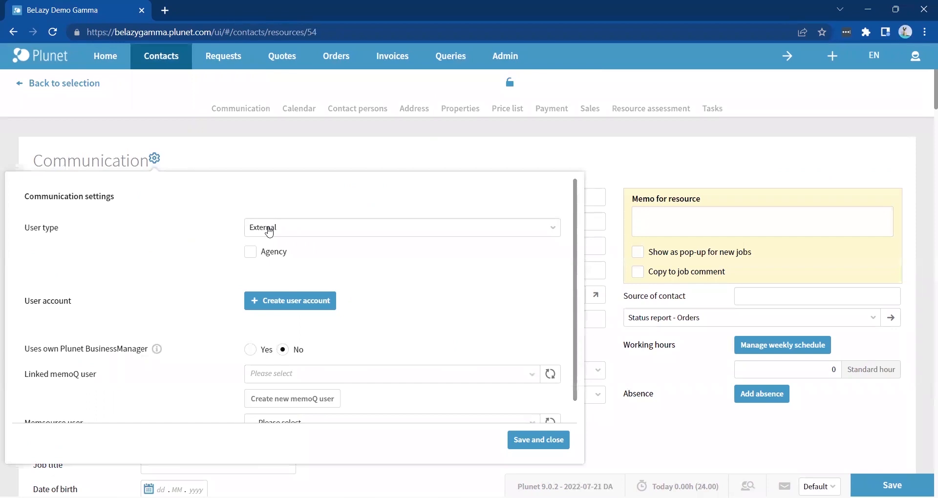
{"action": "left_click", "coordinate": [269, 232]}
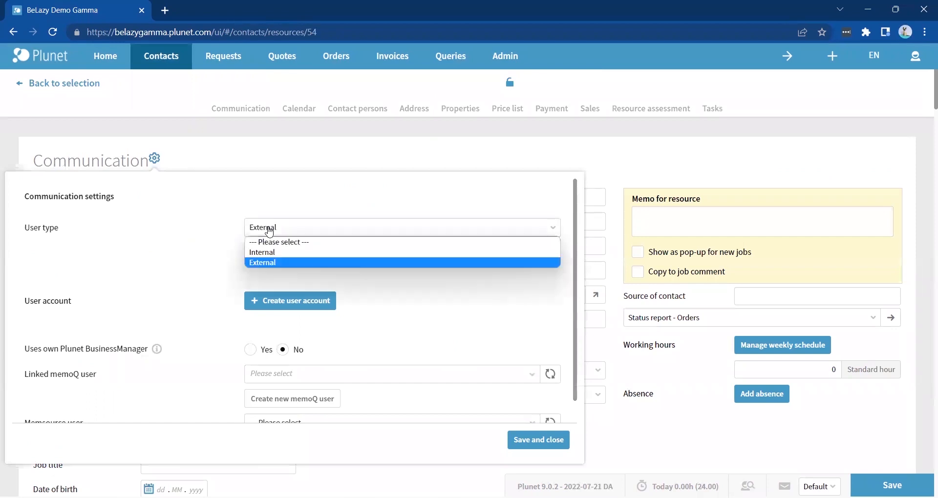
{"action": "left_click", "coordinate": [280, 257]}
{"action": "left_click", "coordinate": [530, 112]}
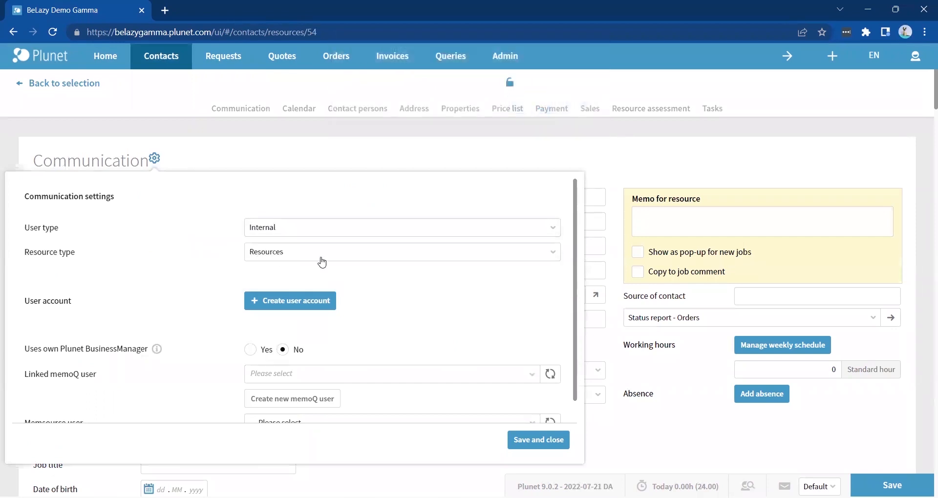
{"action": "left_click", "coordinate": [322, 263]}
{"action": "left_click", "coordinate": [315, 288]}
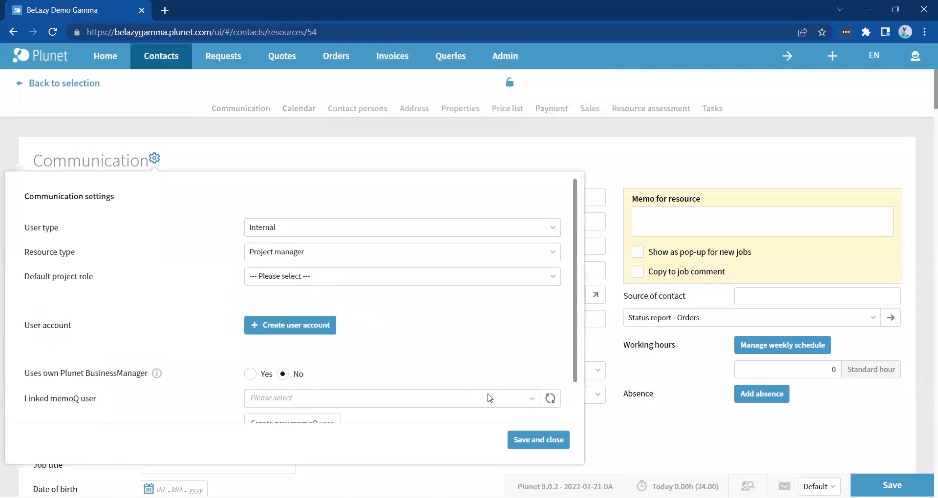
{"action": "left_click", "coordinate": [526, 446]}
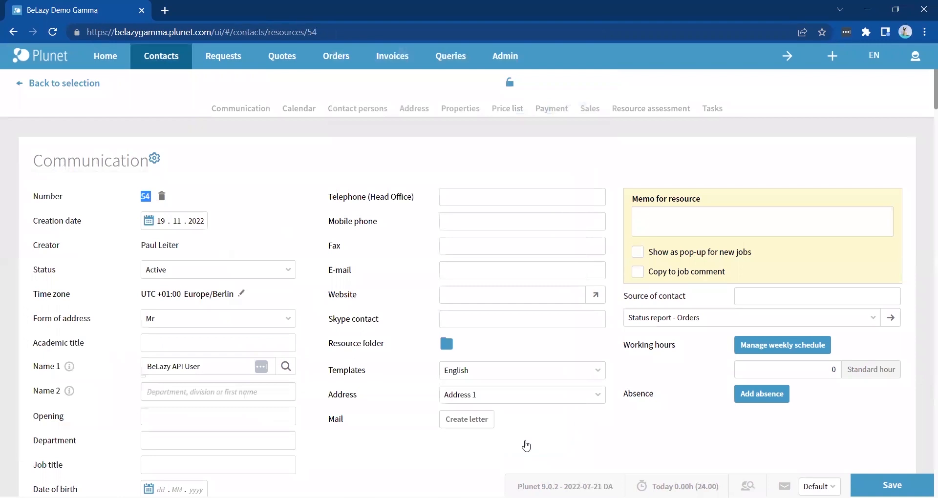
{"action": "left_click", "coordinate": [890, 485]}
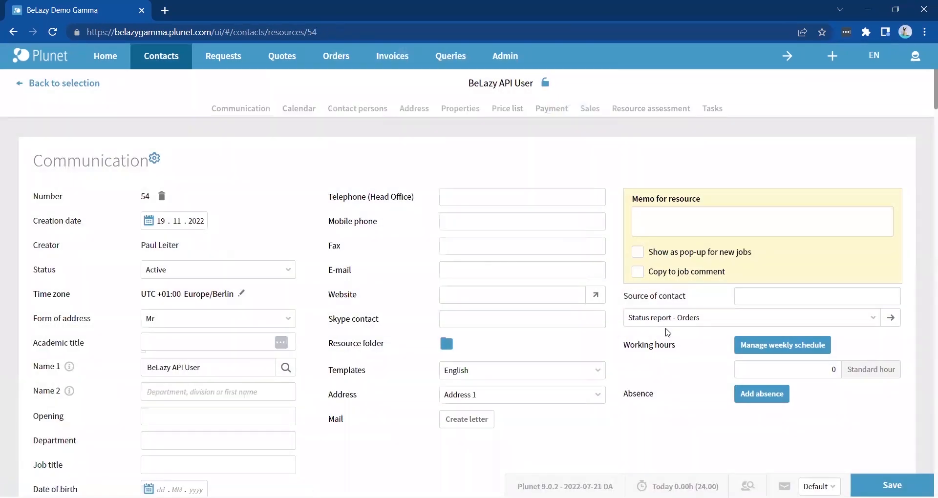
- Create user account 'Plunet BeLazy User' for resource BeLazy API User with user type Plunet API
{"action": "mouse_move", "coordinate": [505, 56]}
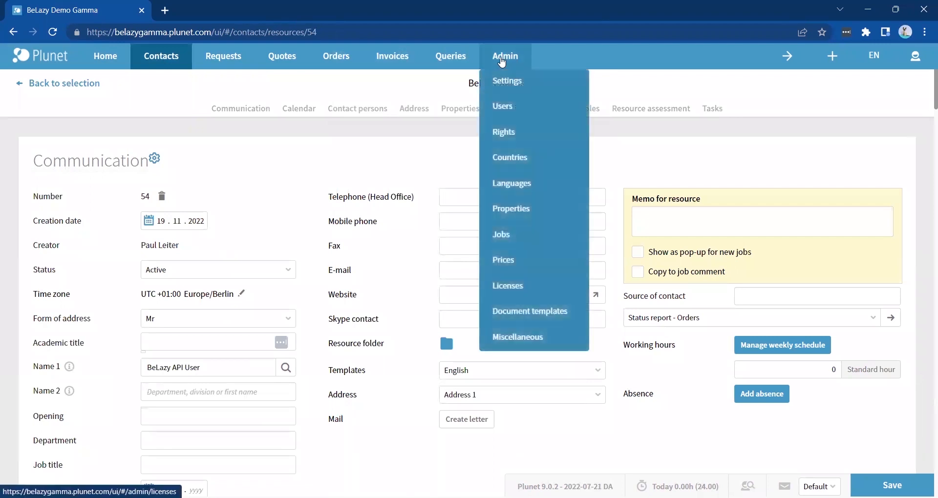
{"action": "left_click", "coordinate": [510, 105]}
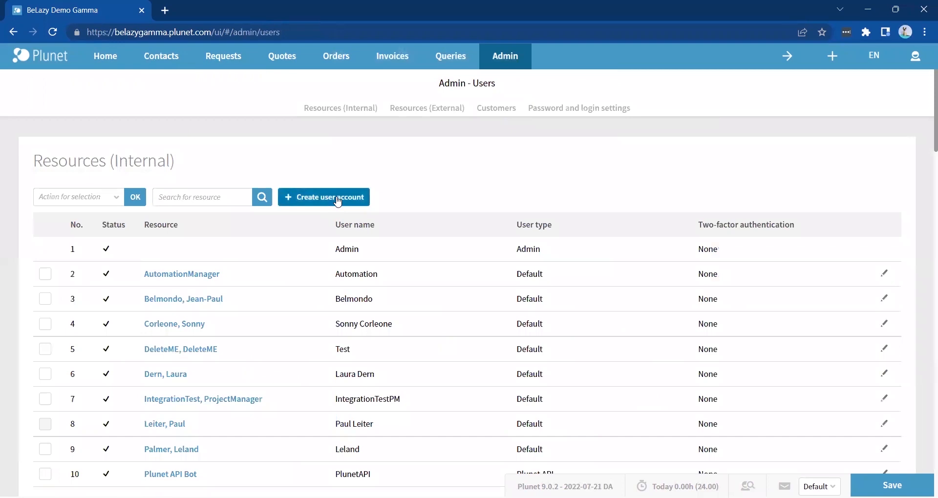
{"action": "left_click", "coordinate": [338, 198]}
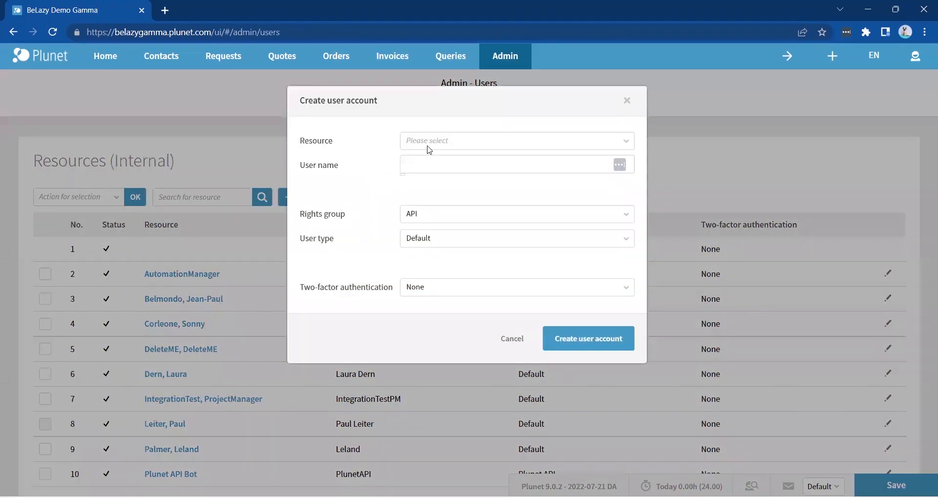
{"action": "left_click", "coordinate": [427, 143]}
{"action": "left_click", "coordinate": [429, 162]}
{"action": "type", "text": "Plunet BeLazy User"}
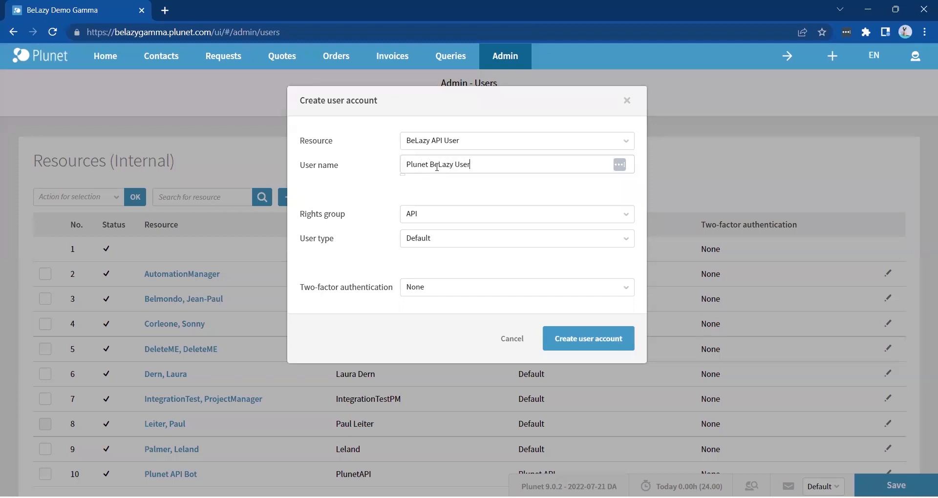
{"action": "left_click", "coordinate": [429, 243]}
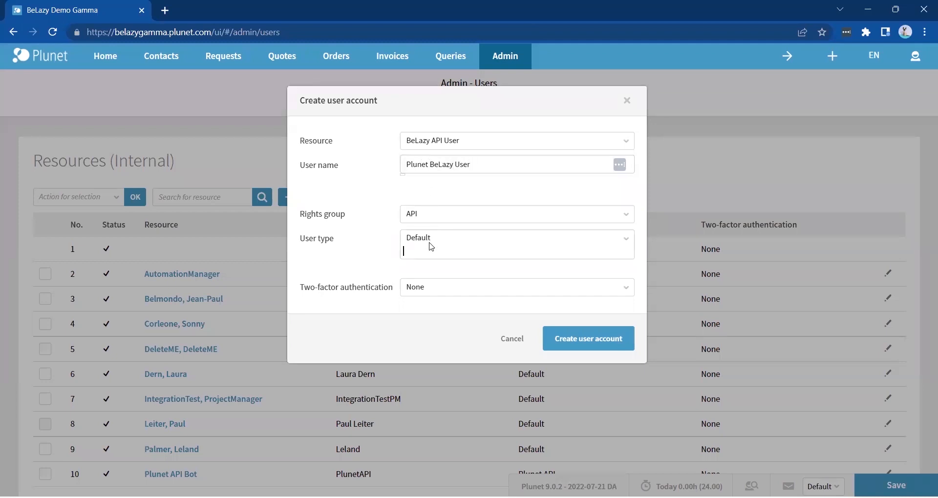
{"action": "left_click", "coordinate": [423, 276]}
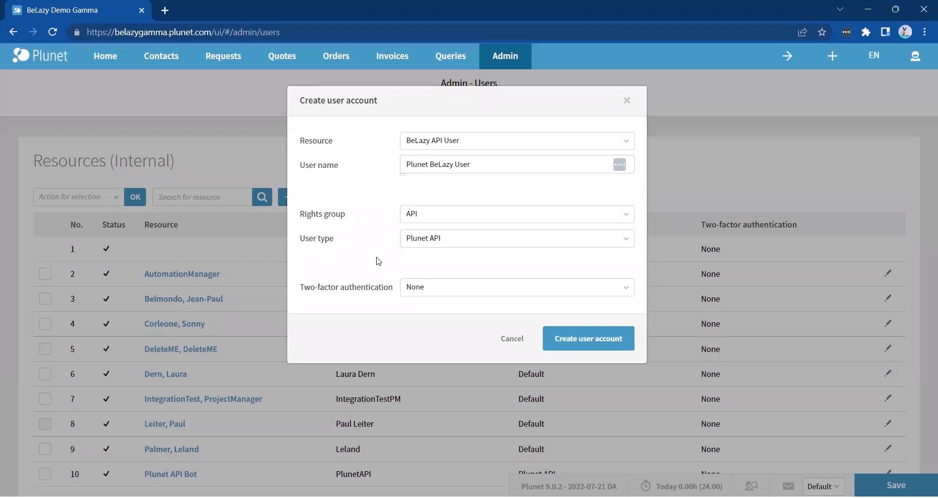
{"action": "left_click", "coordinate": [567, 341]}
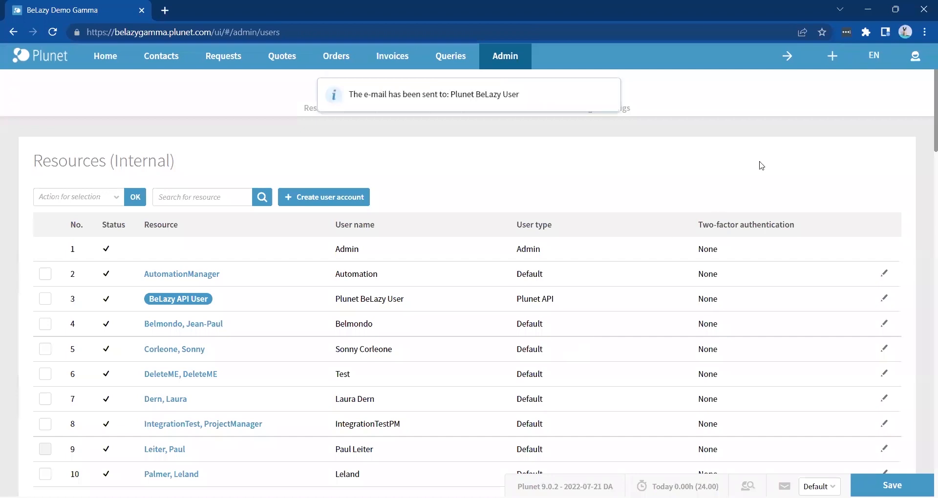
- Log out and log back in with the admin user name and saved password, dismissing the outbox notice
{"action": "left_click", "coordinate": [915, 58]}
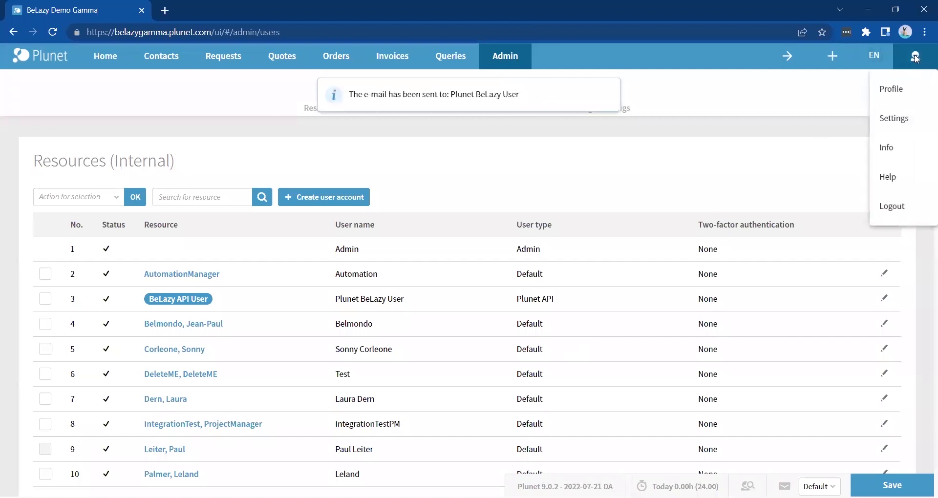
{"action": "left_click", "coordinate": [898, 211]}
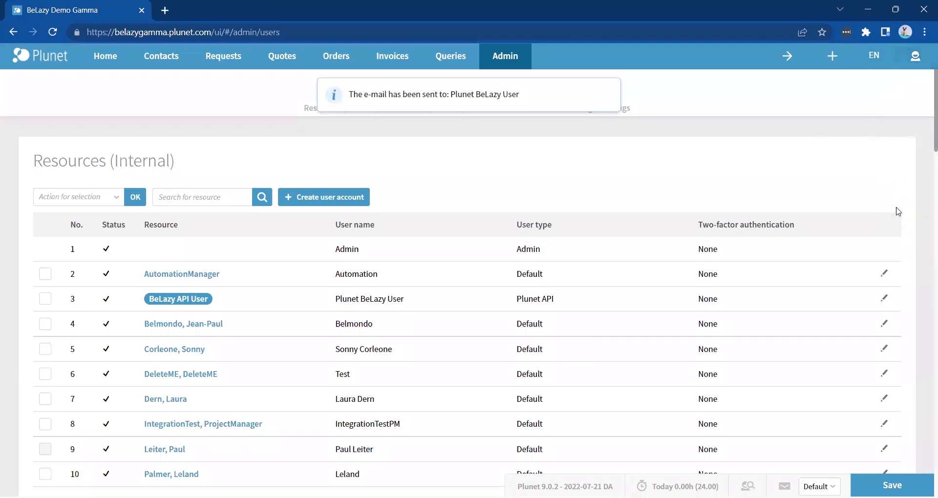
{"action": "left_click", "coordinate": [498, 242]}
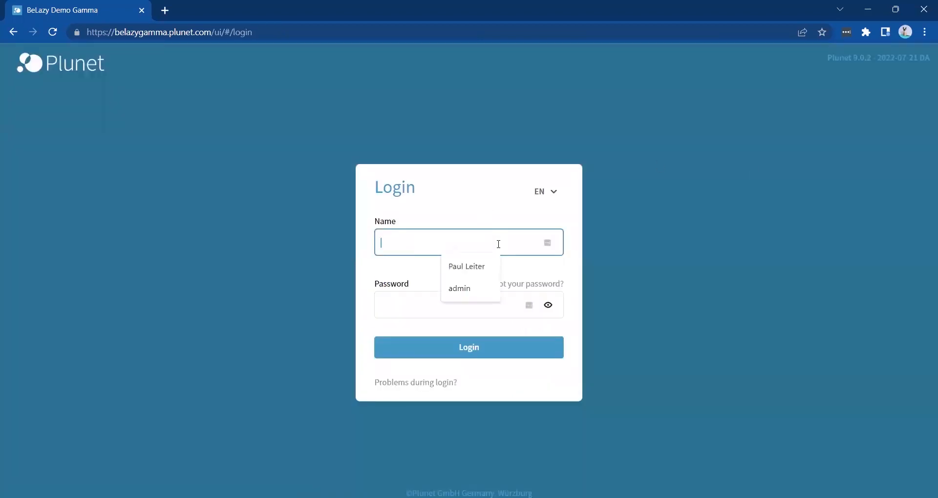
{"action": "type", "text": "admin"}
{"action": "left_click", "coordinate": [484, 309]}
{"action": "key", "text": "ctrl+v"}
{"action": "key", "text": "Return"}
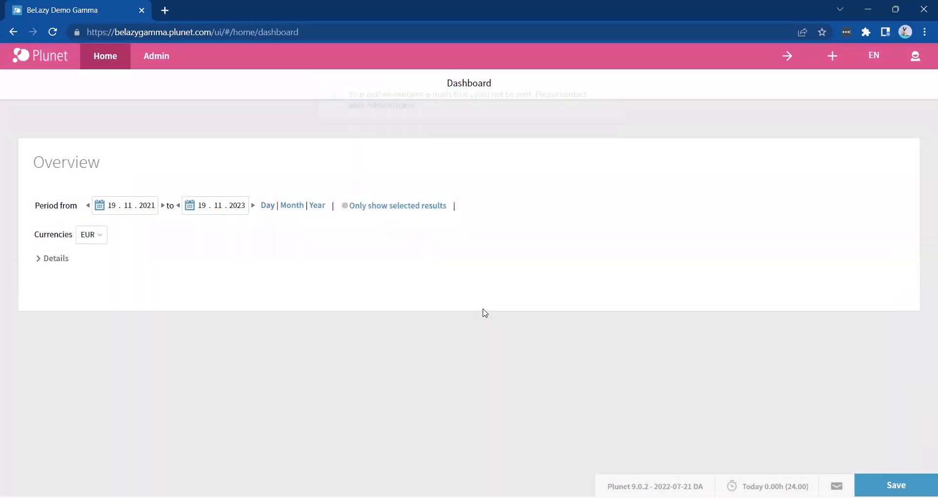
{"action": "left_click", "coordinate": [601, 93]}
{"action": "mouse_move", "coordinate": [150, 67]}
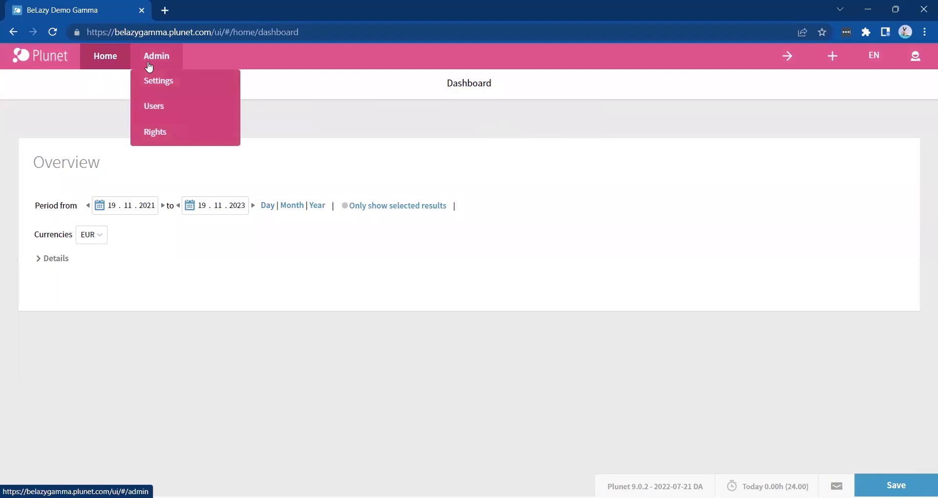
- Unlock BeLazy API User from its API rights group and expand its individual rights
{"action": "left_click", "coordinate": [171, 128]}
{"action": "scroll", "coordinate": [313, 290], "scroll_direction": "down", "scroll_amount": 6}
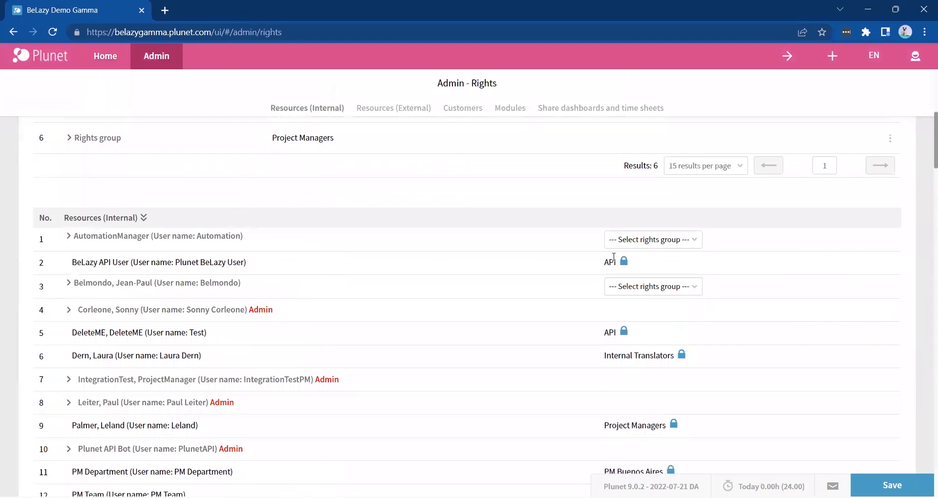
{"action": "left_click", "coordinate": [624, 262]}
{"action": "left_click", "coordinate": [529, 99]}
{"action": "left_click", "coordinate": [68, 245]}
- Grant dashboard User, Show prices, Time sheet with Supervisor, Requests, Quotes and Orders rights
{"action": "scroll", "coordinate": [69, 248], "scroll_direction": "down", "scroll_amount": 1}
{"action": "left_click", "coordinate": [86, 239]}
{"action": "left_click", "coordinate": [86, 255]}
{"action": "left_click", "coordinate": [70, 281]}
{"action": "left_click", "coordinate": [70, 322]}
{"action": "left_click", "coordinate": [85, 297]}
{"action": "scroll", "coordinate": [72, 345], "scroll_direction": "down", "scroll_amount": 1}
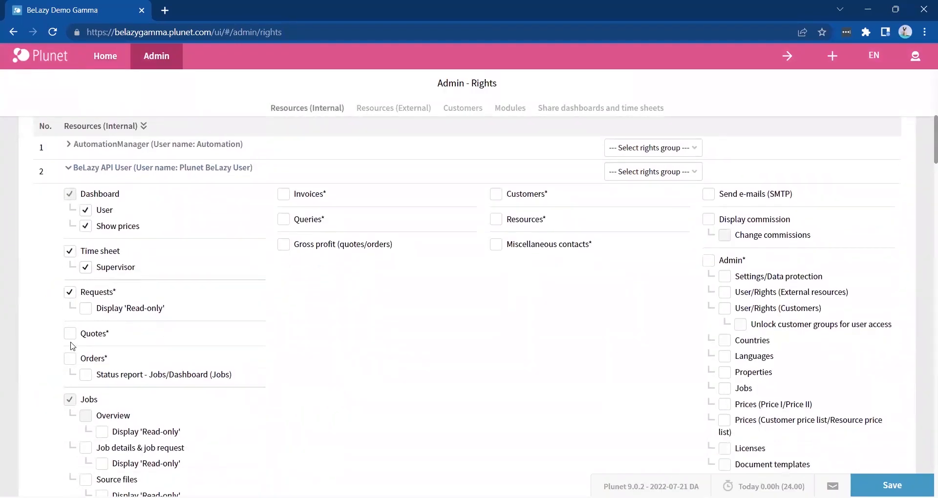
{"action": "left_click", "coordinate": [70, 333]}
{"action": "scroll", "coordinate": [69, 342], "scroll_direction": "down", "scroll_amount": 5}
{"action": "left_click", "coordinate": [69, 351]}
{"action": "scroll", "coordinate": [69, 353], "scroll_direction": "down", "scroll_amount": 10}
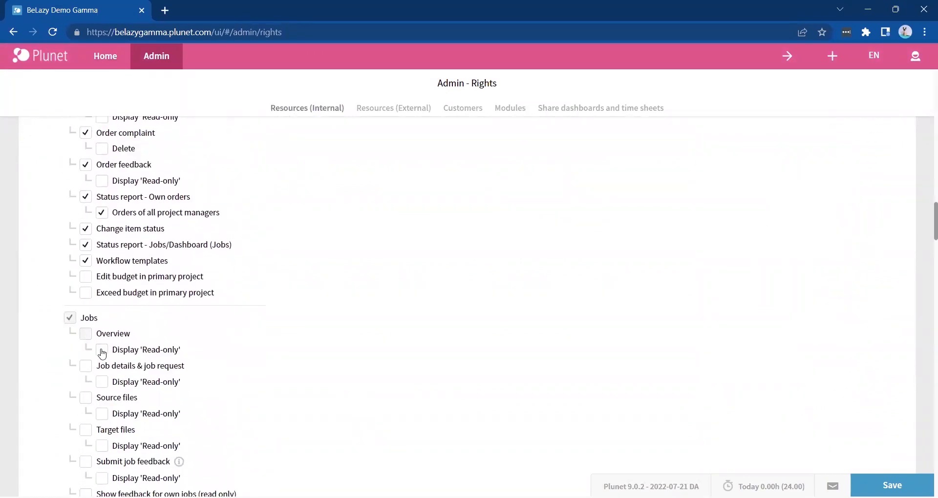
- Grant the job rights: details, source/target files, feedback, workflow, assign, status, delete, complaint, planned time, partial payment
{"action": "left_click", "coordinate": [85, 366]}
{"action": "left_click", "coordinate": [85, 398]}
{"action": "scroll", "coordinate": [88, 396], "scroll_direction": "down", "scroll_amount": 1}
{"action": "left_click", "coordinate": [85, 376]}
{"action": "left_click", "coordinate": [83, 408]}
{"action": "scroll", "coordinate": [83, 408], "scroll_direction": "down", "scroll_amount": 1}
{"action": "left_click", "coordinate": [83, 402]}
{"action": "scroll", "coordinate": [83, 403], "scroll_direction": "down", "scroll_amount": 1}
{"action": "left_click", "coordinate": [84, 399]}
{"action": "scroll", "coordinate": [83, 415], "scroll_direction": "down", "scroll_amount": 2}
{"action": "left_click", "coordinate": [84, 338]}
{"action": "left_click", "coordinate": [86, 353]}
{"action": "left_click", "coordinate": [86, 369]}
{"action": "left_click", "coordinate": [86, 402]}
{"action": "left_click", "coordinate": [85, 418]}
{"action": "left_click", "coordinate": [85, 434]}
- Grant Invoices, Queries, Gross profit, Customers, Resources and Miscellaneous contacts rights
{"action": "scroll", "coordinate": [85, 437], "scroll_direction": "up", "scroll_amount": 15}
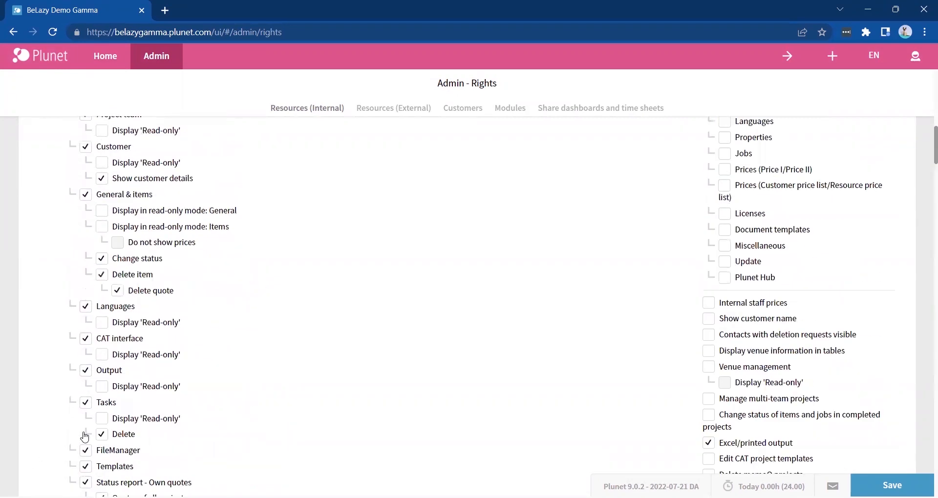
{"action": "scroll", "coordinate": [285, 298], "scroll_direction": "up", "scroll_amount": 7}
{"action": "left_click", "coordinate": [283, 289]}
{"action": "scroll", "coordinate": [286, 293], "scroll_direction": "down", "scroll_amount": 7}
{"action": "left_click", "coordinate": [284, 200]}
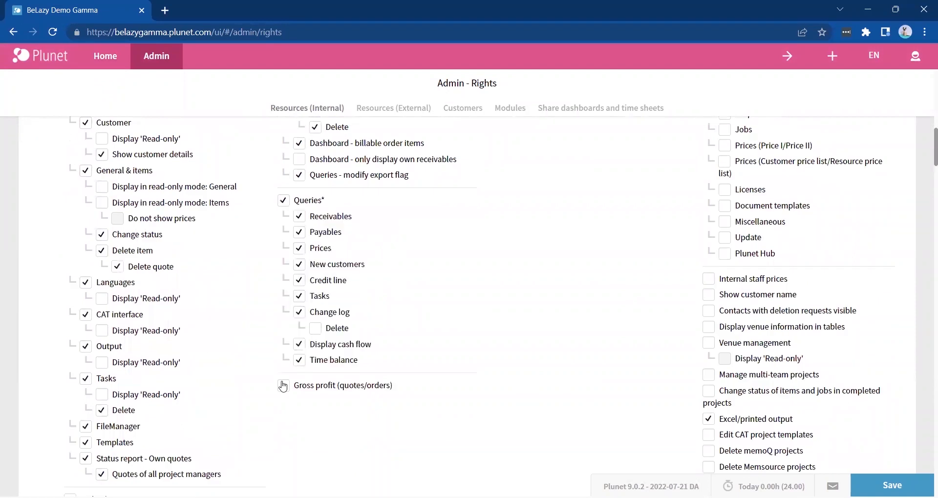
{"action": "left_click", "coordinate": [284, 386]}
{"action": "scroll", "coordinate": [491, 287], "scroll_direction": "up", "scroll_amount": 6}
{"action": "left_click", "coordinate": [496, 213]}
{"action": "scroll", "coordinate": [496, 304], "scroll_direction": "down", "scroll_amount": 5}
{"action": "left_click", "coordinate": [497, 253]}
{"action": "scroll", "coordinate": [503, 257], "scroll_direction": "down", "scroll_amount": 2}
{"action": "scroll", "coordinate": [503, 257], "scroll_direction": "down", "scroll_amount": 5}
{"action": "left_click", "coordinate": [496, 308]}
{"action": "scroll", "coordinate": [496, 308], "scroll_direction": "up", "scroll_amount": 12}
- Allow SMTP e-mails, deletion-request contacts, venue info and management, completed-project status changes, then save
{"action": "left_click", "coordinate": [715, 188]}
{"action": "scroll", "coordinate": [715, 303], "scroll_direction": "down", "scroll_amount": 6}
{"action": "left_click", "coordinate": [709, 318]}
{"action": "left_click", "coordinate": [709, 334]}
{"action": "left_click", "coordinate": [709, 350]}
{"action": "scroll", "coordinate": [709, 350], "scroll_direction": "down", "scroll_amount": 1}
{"action": "left_click", "coordinate": [709, 346]}
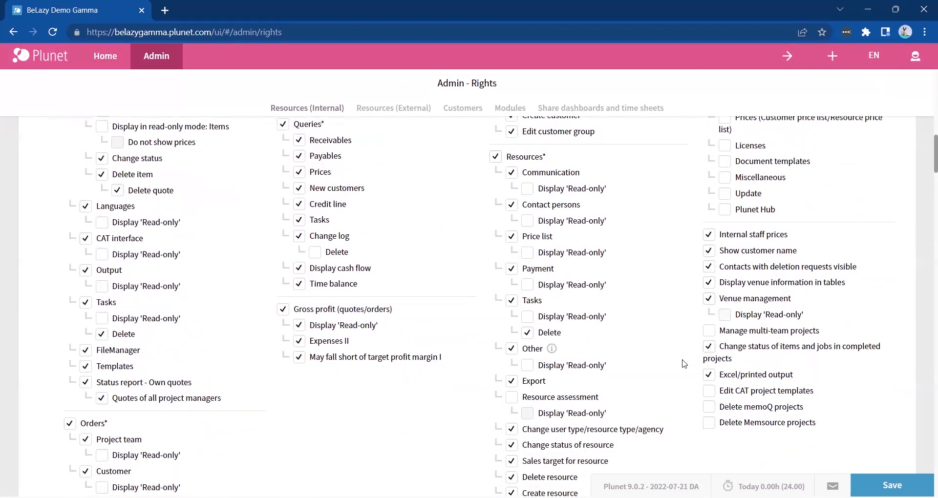
{"action": "left_click", "coordinate": [896, 485]}
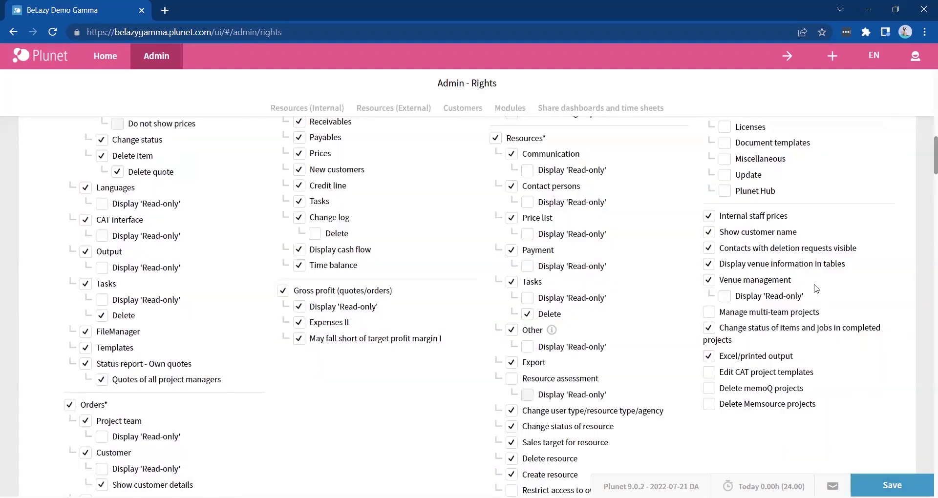
- Log out of the administrator and log in with the saved personal user name and password
{"action": "left_click", "coordinate": [916, 55]}
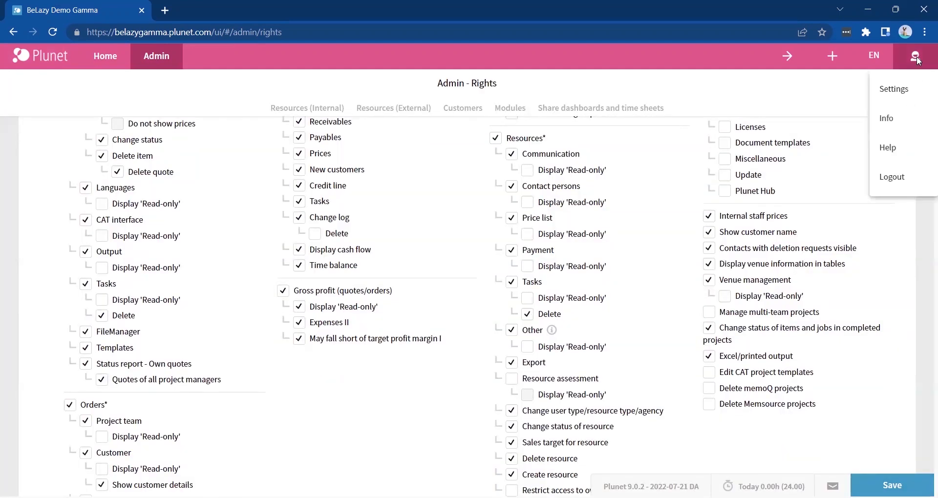
{"action": "left_click", "coordinate": [892, 182]}
{"action": "left_click", "coordinate": [444, 247]}
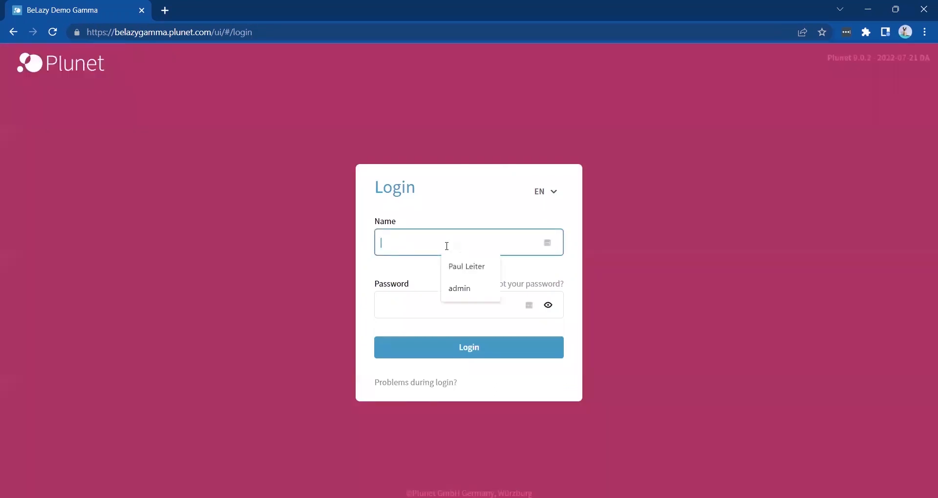
{"action": "left_click", "coordinate": [448, 267]}
{"action": "left_click", "coordinate": [435, 303]}
{"action": "key", "text": "ctrl+v"}
{"action": "key", "text": "Return"}
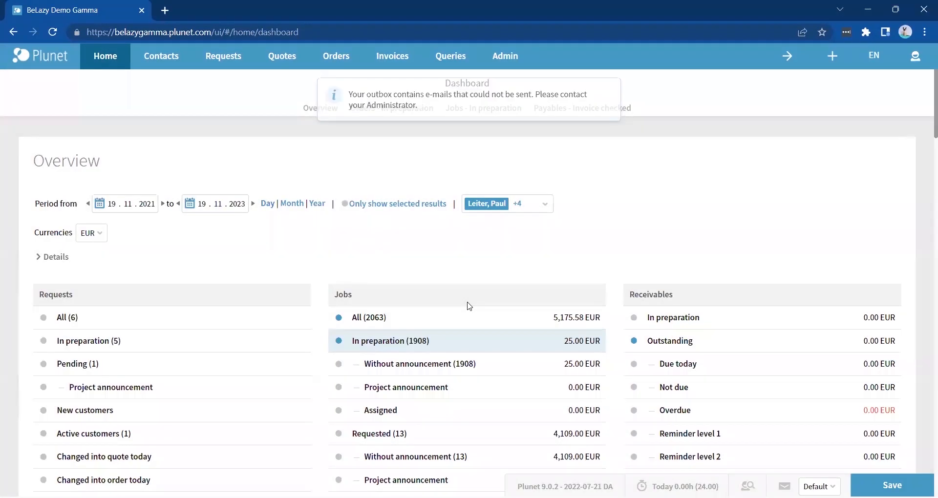
{"action": "left_click", "coordinate": [605, 95]}
{"action": "mouse_move", "coordinate": [513, 55]}
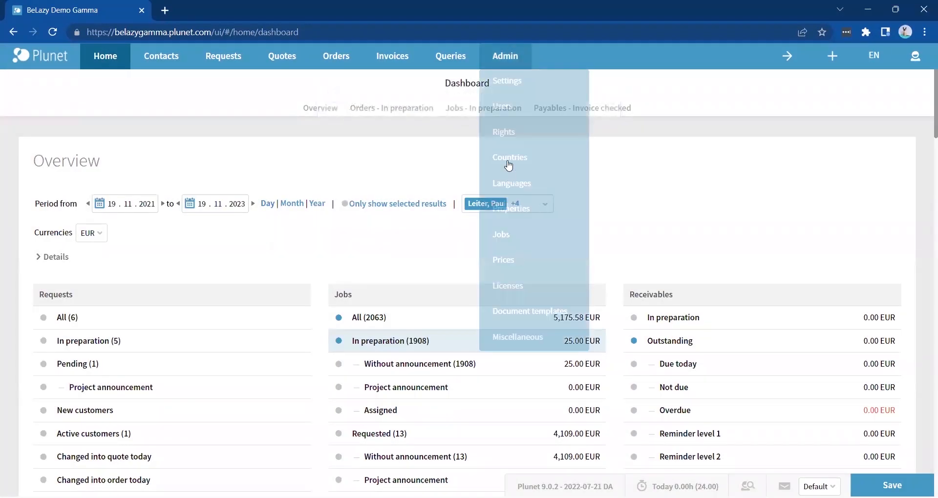
- In the custom properties list, untick Resources for the Language (source) property
{"action": "left_click", "coordinate": [516, 209]}
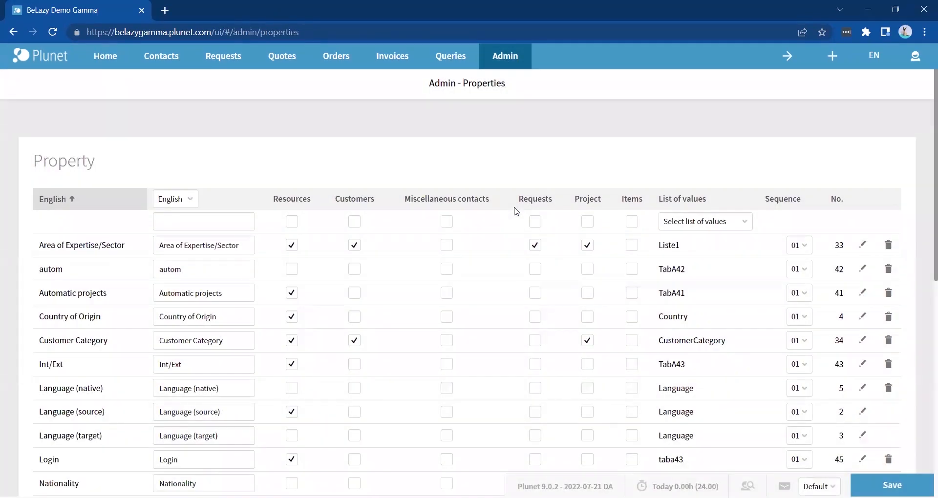
{"action": "scroll", "coordinate": [516, 211], "scroll_direction": "down", "scroll_amount": 1}
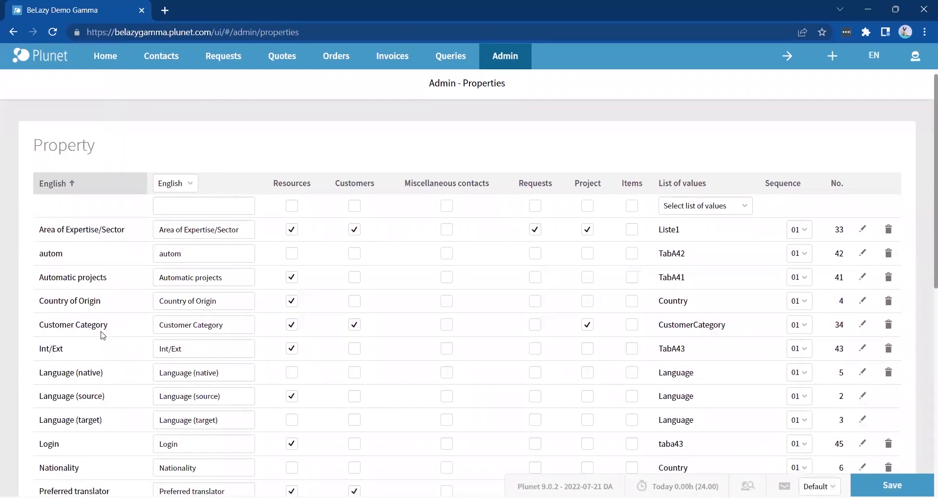
{"action": "scroll", "coordinate": [103, 335], "scroll_direction": "down", "scroll_amount": 1}
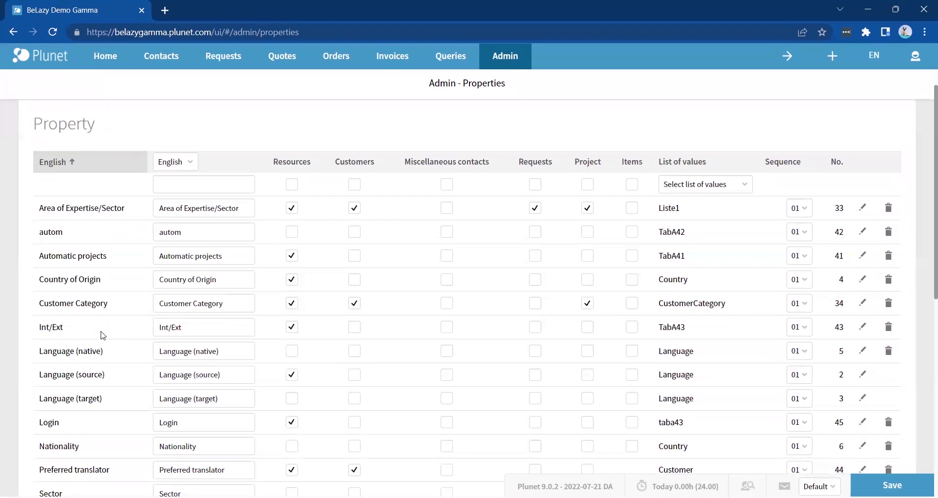
{"action": "left_click_drag", "start_coordinate": [39, 209], "coordinate": [125, 207]}
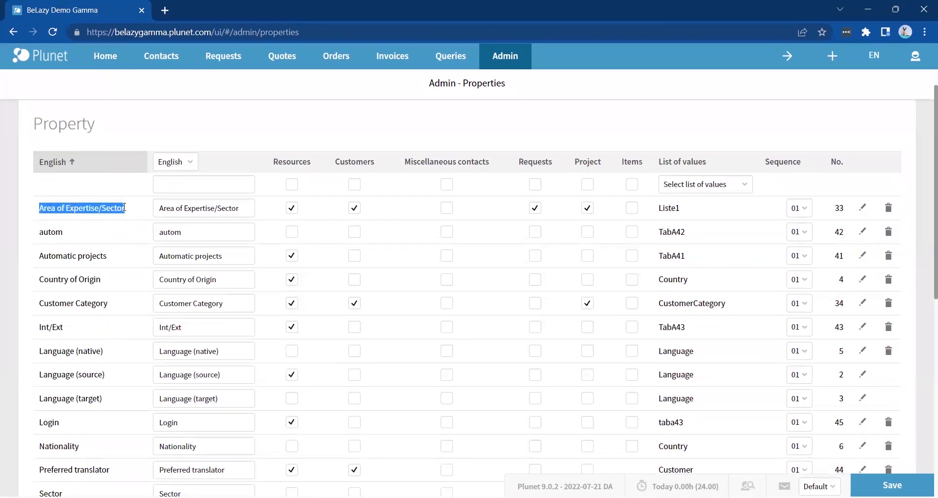
{"action": "triple_click", "coordinate": [164, 204]}
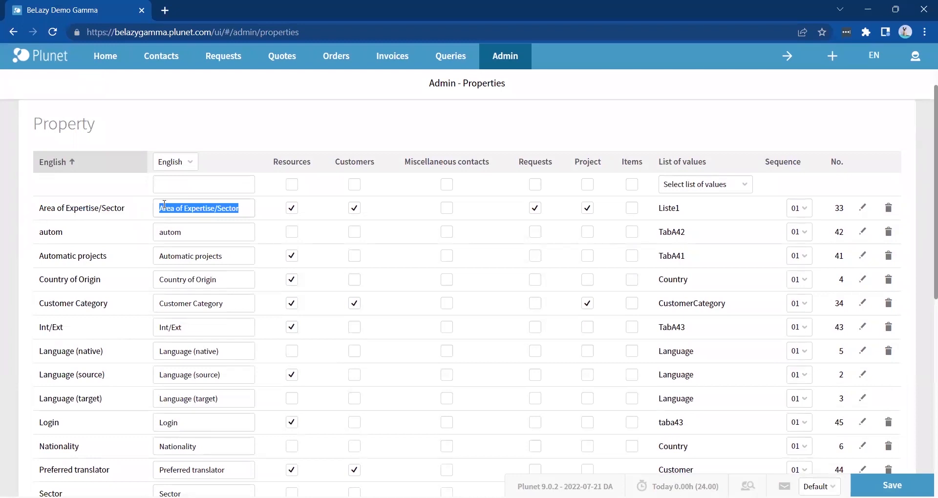
{"action": "double_click", "coordinate": [293, 211]}
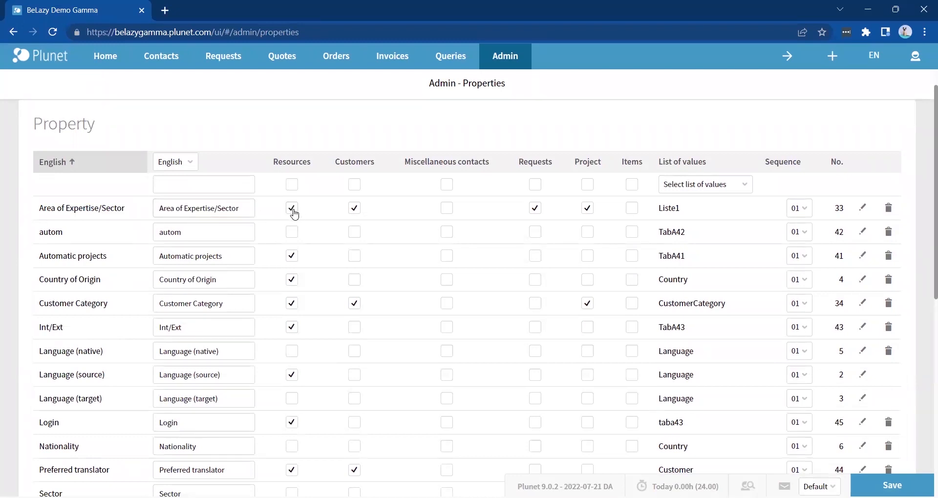
{"action": "triple_click", "coordinate": [237, 381]}
{"action": "left_click", "coordinate": [293, 376]}
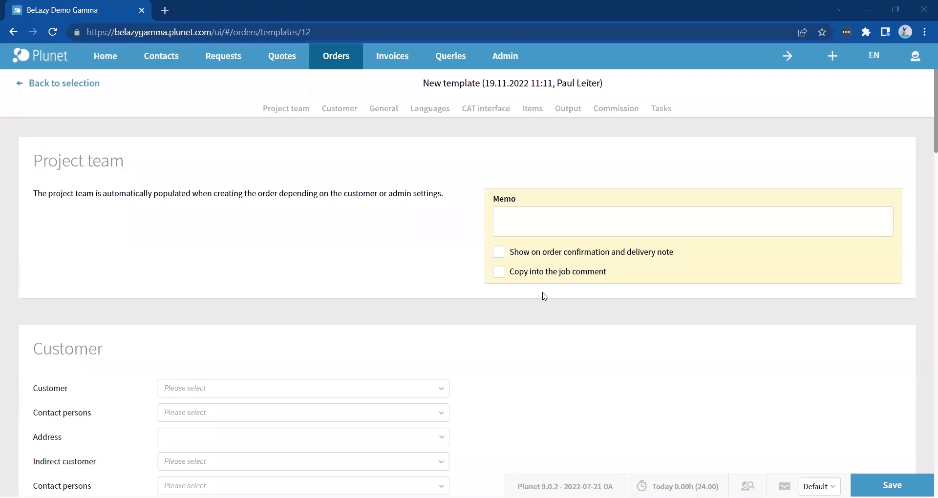
- Open the Orders system settings and review the preselected project manager choices
{"action": "mouse_move", "coordinate": [504, 62]}
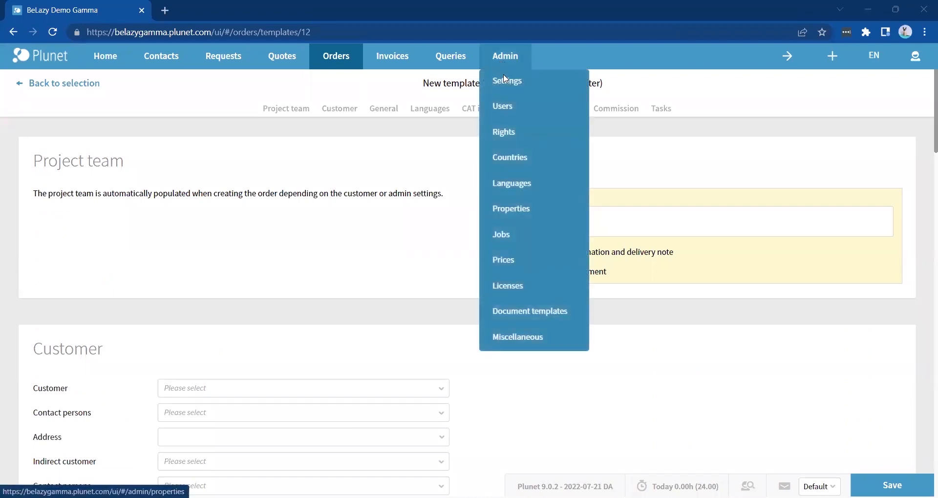
{"action": "left_click", "coordinate": [506, 80]}
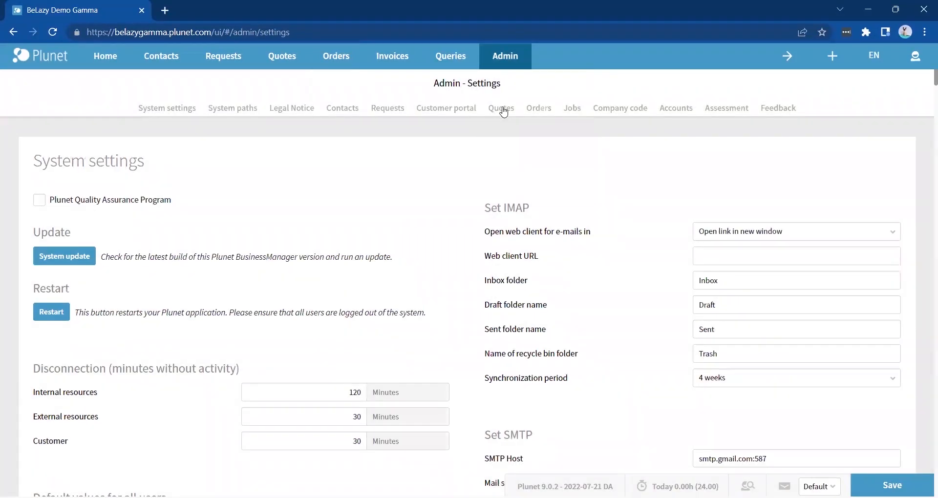
{"action": "left_click", "coordinate": [539, 110]}
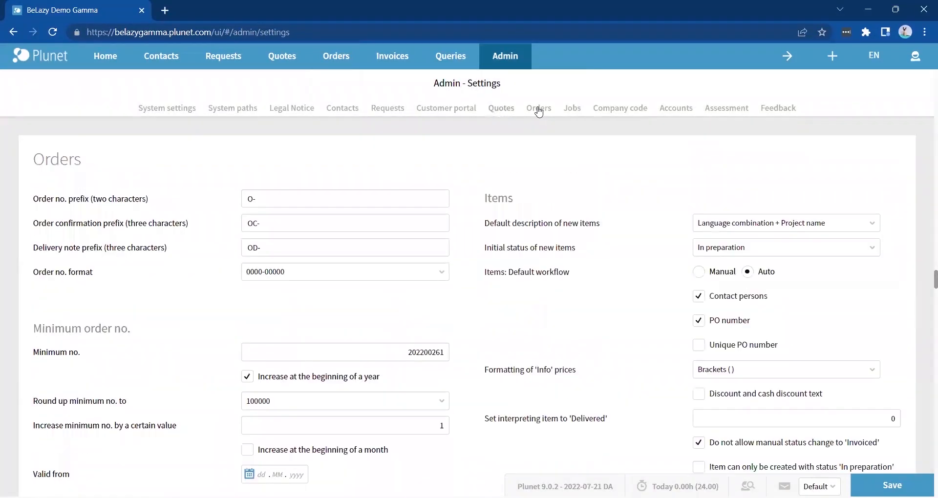
{"action": "scroll", "coordinate": [352, 325], "scroll_direction": "down", "scroll_amount": 6}
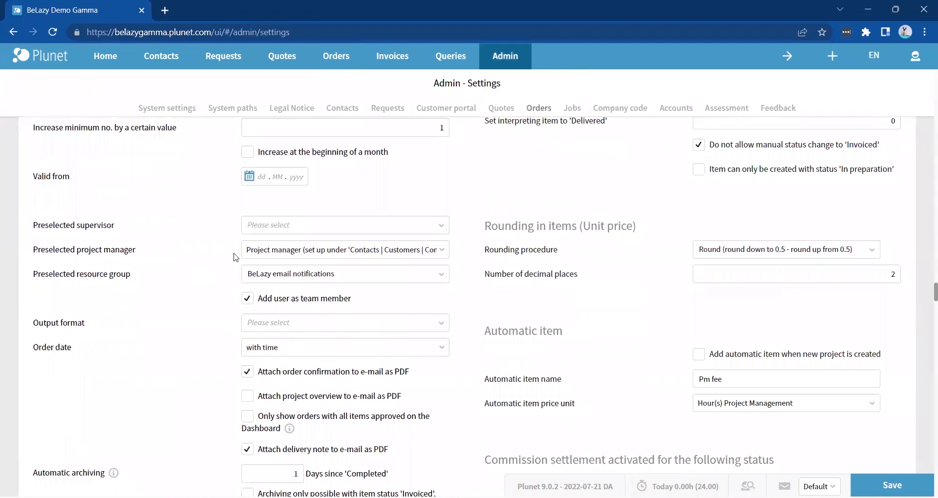
{"action": "left_click_drag", "start_coordinate": [135, 250], "coordinate": [26, 251]}
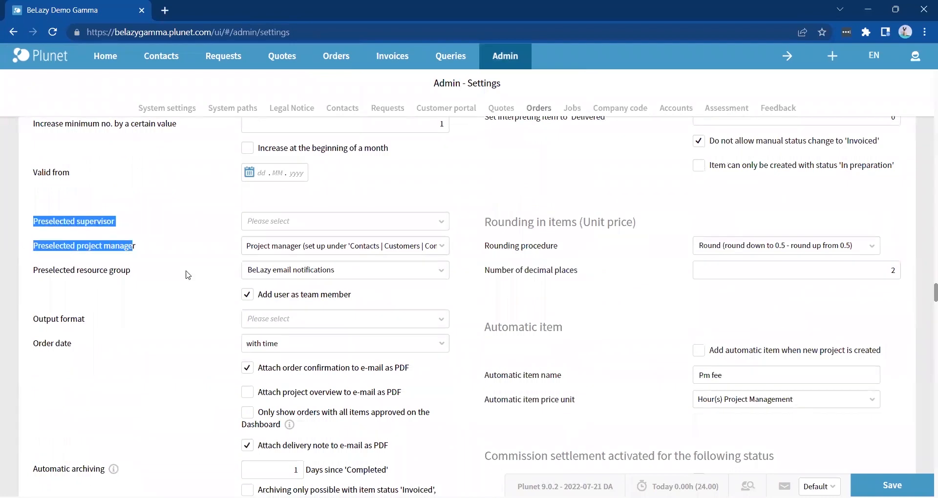
{"action": "left_click", "coordinate": [277, 248]}
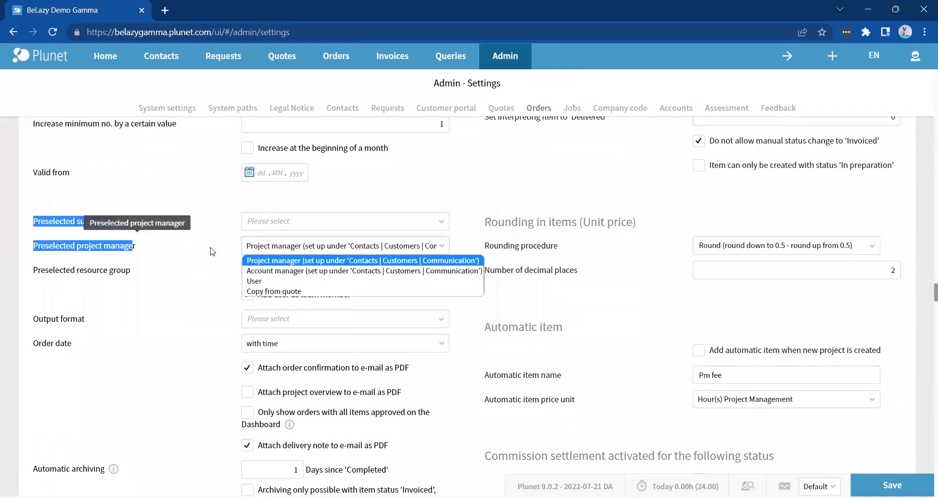
{"action": "left_click", "coordinate": [249, 166]}
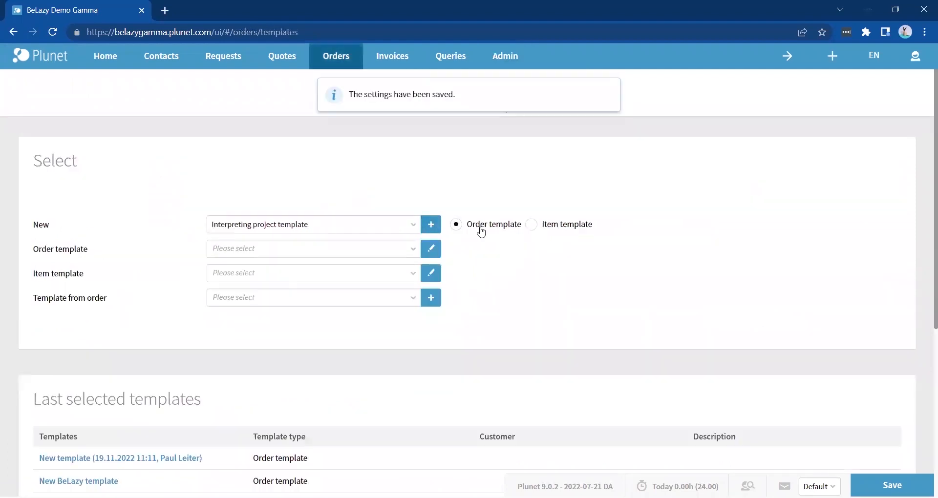
- Create a new order template of type Translation project template
{"action": "left_click", "coordinate": [394, 224]}
{"action": "left_click", "coordinate": [384, 238]}
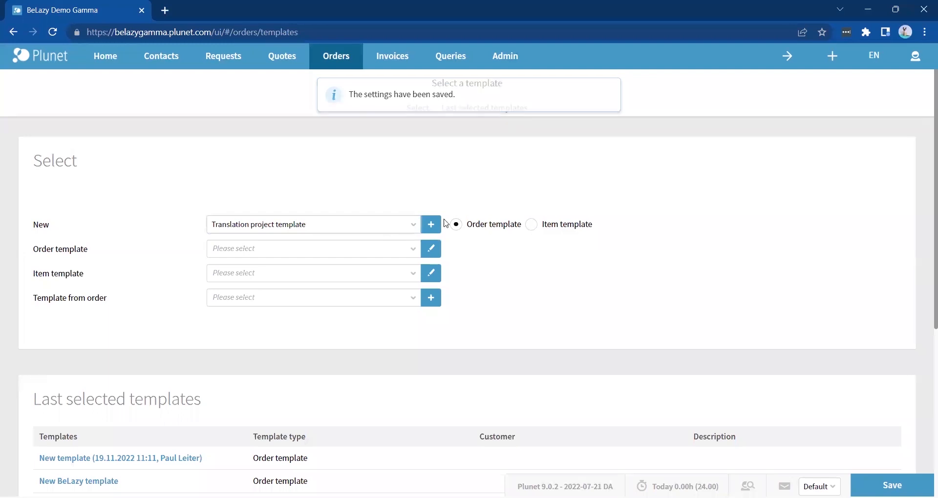
{"action": "left_click", "coordinate": [436, 225]}
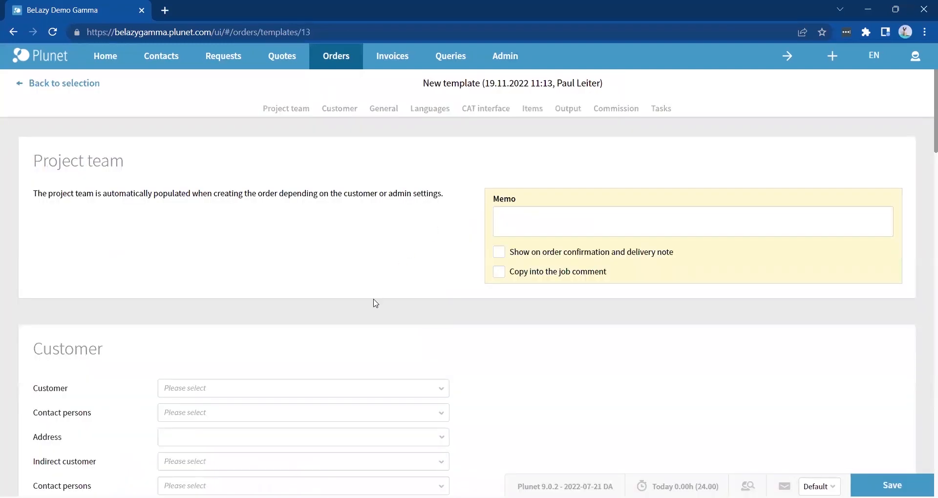
{"action": "scroll", "coordinate": [375, 304], "scroll_direction": "down", "scroll_amount": 4}
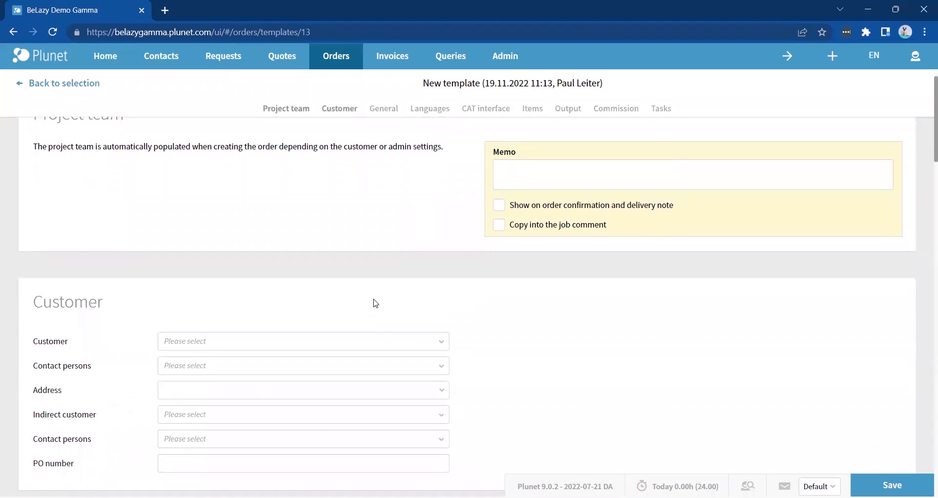
{"action": "scroll", "coordinate": [376, 303], "scroll_direction": "down", "scroll_amount": 3}
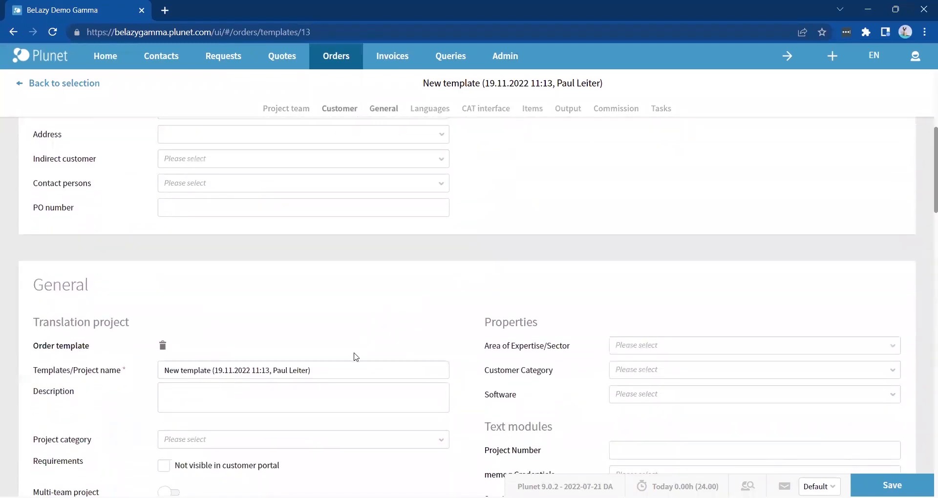
- Name the template 'BeLazy blank order template', save it and go back to the template selection
{"action": "triple_click", "coordinate": [369, 373]}
{"action": "type", "text": "BeLazx"}
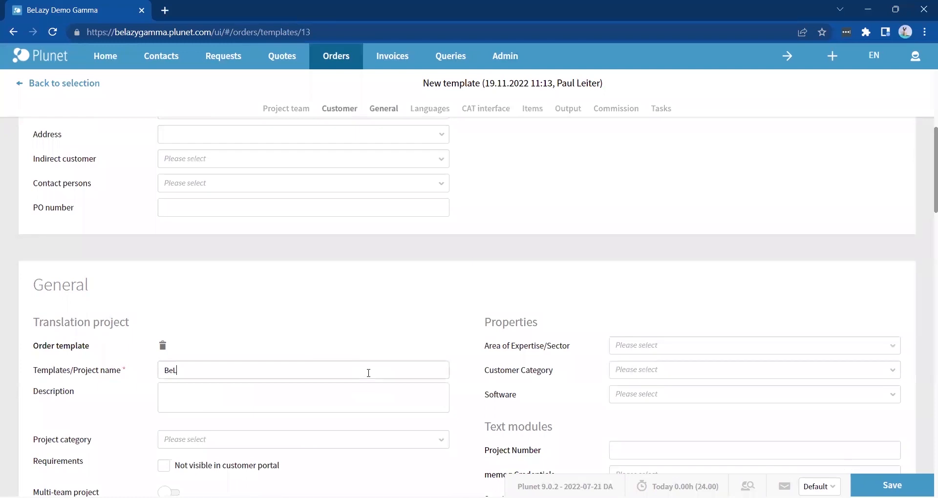
{"action": "key", "text": "BackSpace"}
{"action": "type", "text": "y blank ordertemplate"}
{"action": "key", "text": "Left"}
{"action": "key", "text": "Left"}
{"action": "key", "text": "Left"}
{"action": "key", "text": "Left"}
{"action": "key", "text": "Left"}
{"action": "key", "text": "Left"}
{"action": "double_click", "coordinate": [304, 32]}
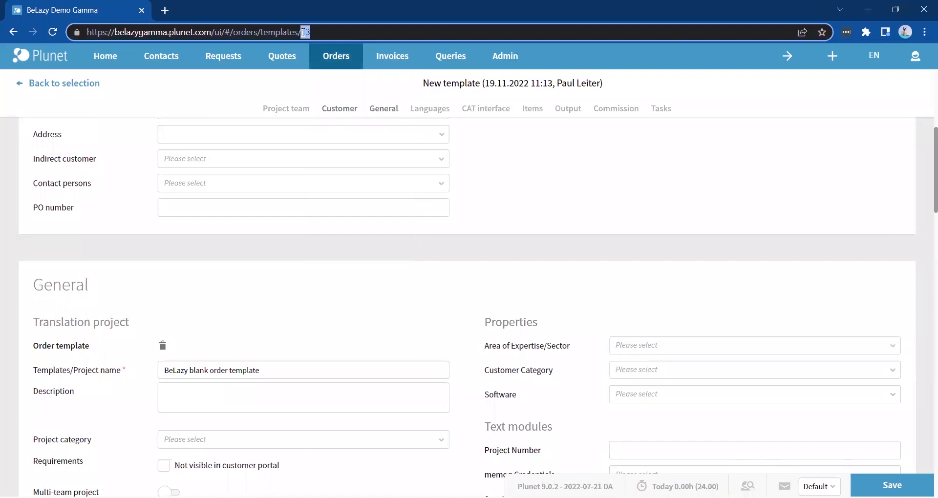
{"action": "left_click", "coordinate": [853, 482]}
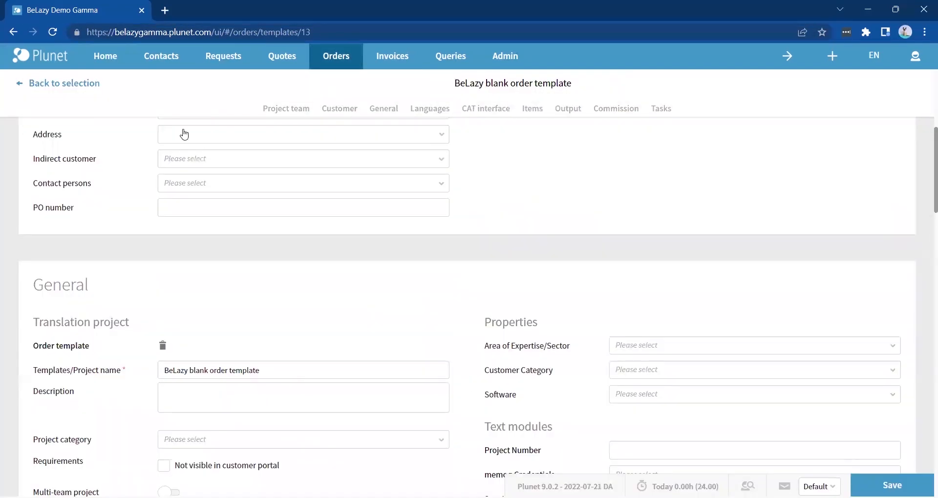
{"action": "left_click", "coordinate": [89, 86]}
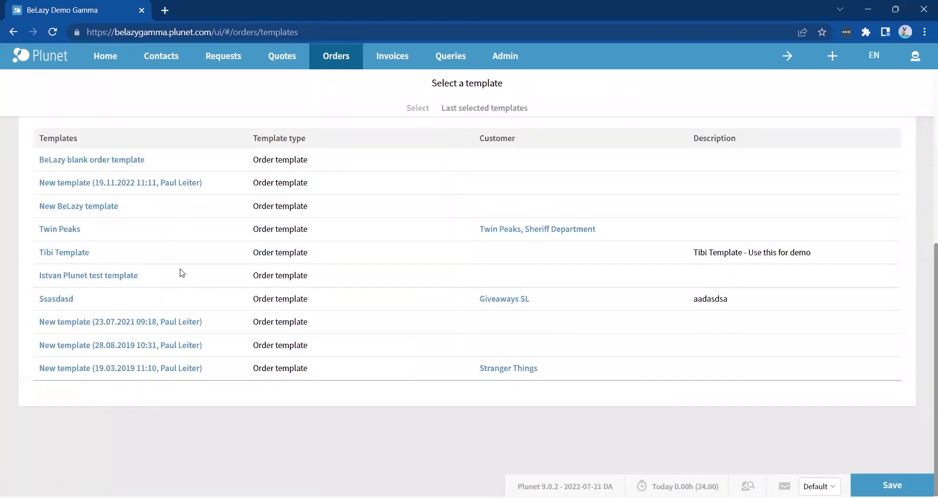
{"action": "scroll", "coordinate": [181, 273], "scroll_direction": "up", "scroll_amount": 2}
{"action": "left_click", "coordinate": [140, 244]}
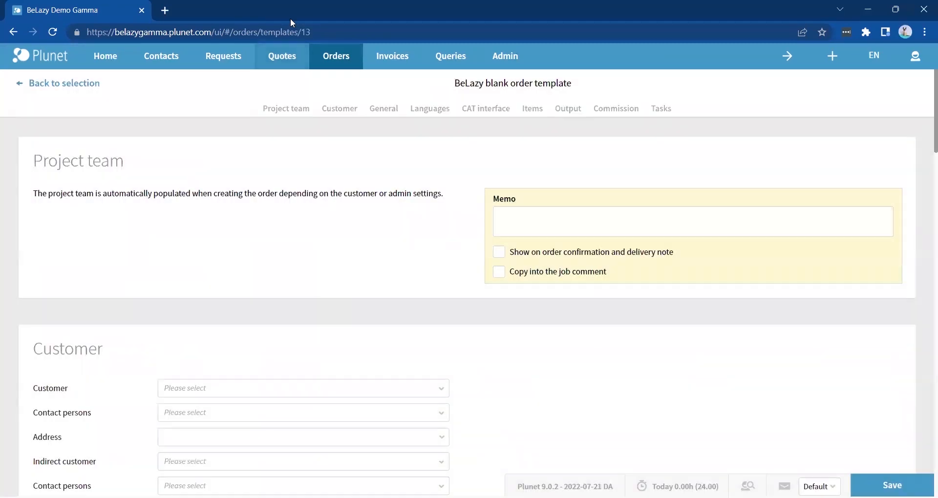
{"action": "left_click_drag", "start_coordinate": [313, 32], "coordinate": [302, 32]}
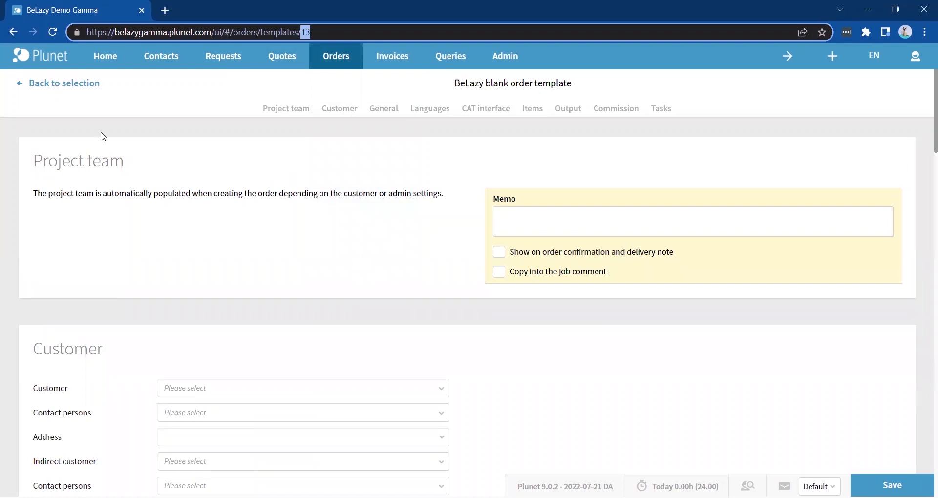
{"action": "left_click", "coordinate": [71, 84]}
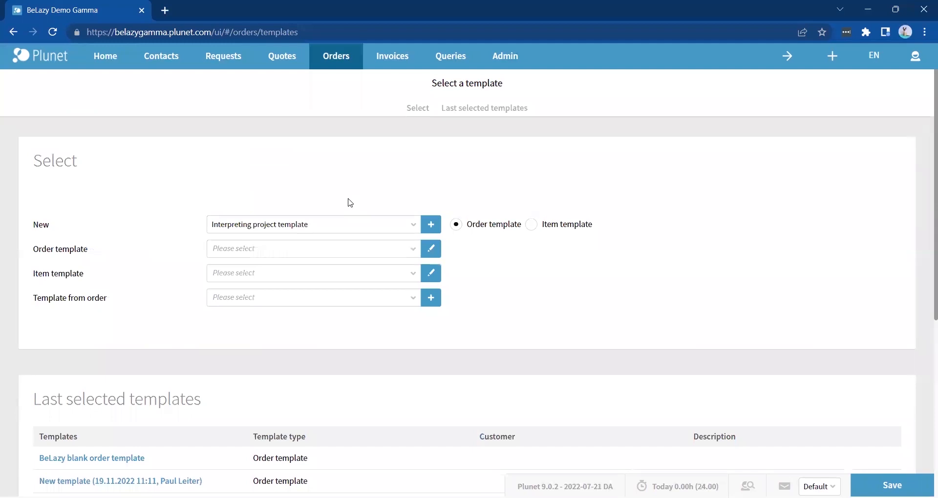
- Open the Translation, Editing, Proofreading workflow template and view its job sequence in the Workflow editor
{"action": "mouse_move", "coordinate": [347, 68]}
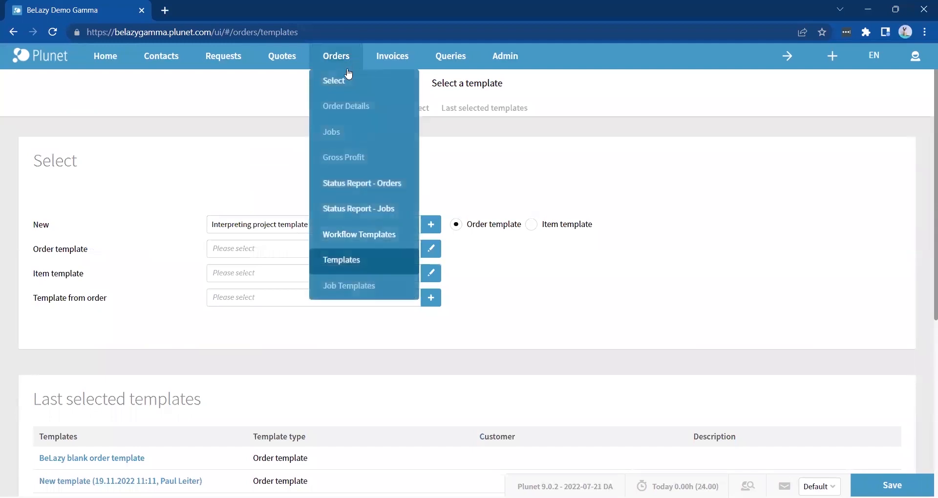
{"action": "left_click", "coordinate": [371, 235]}
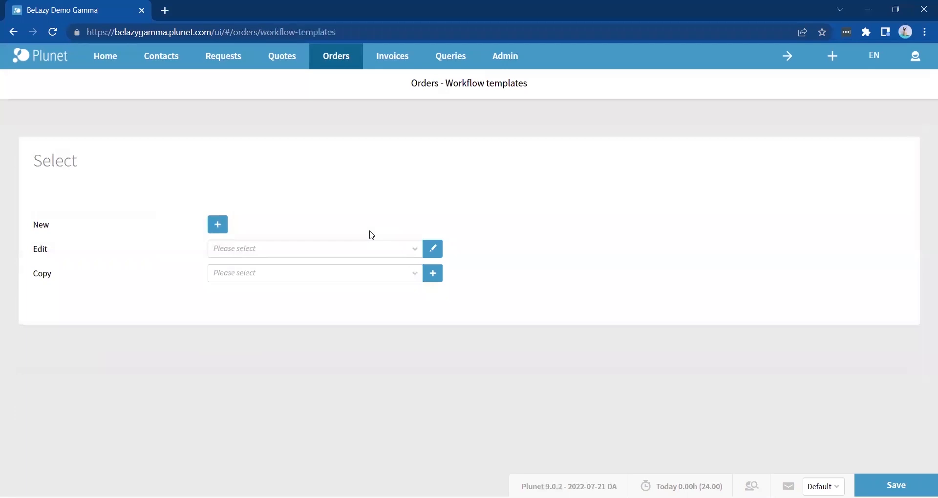
{"action": "left_click", "coordinate": [355, 252]}
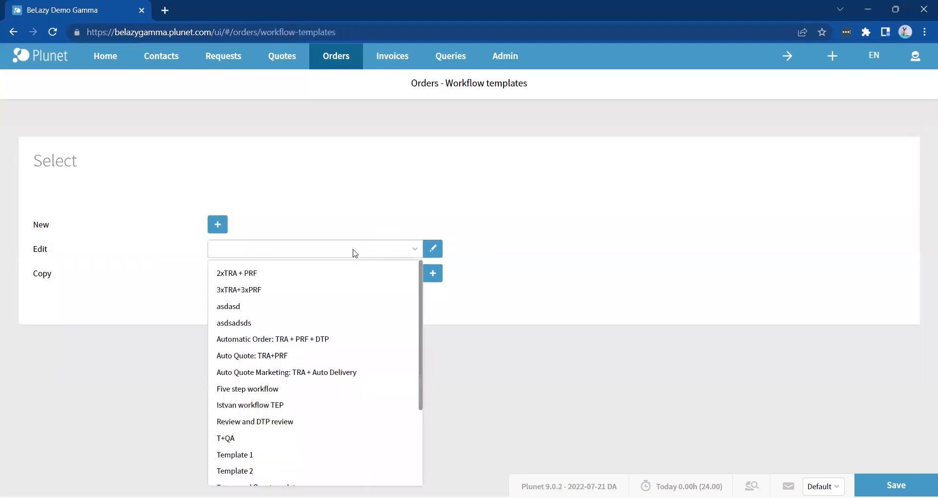
{"action": "scroll", "coordinate": [338, 381], "scroll_direction": "down", "scroll_amount": 3}
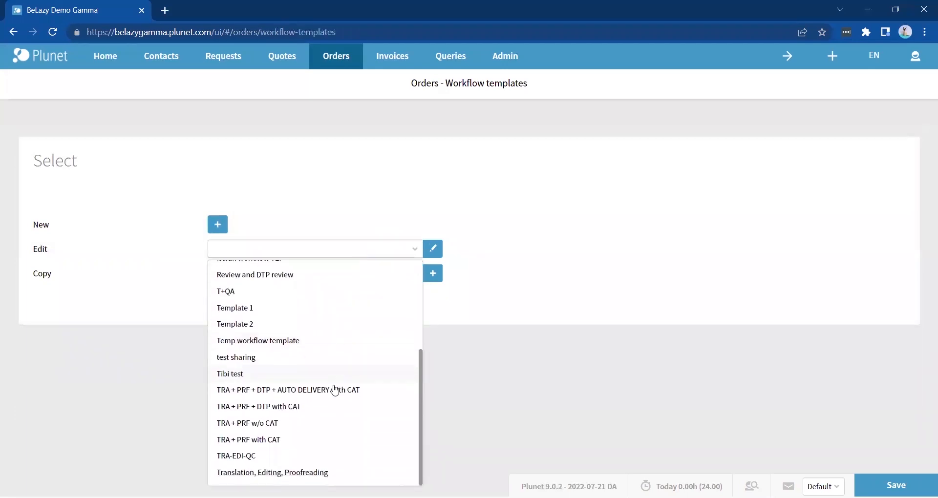
{"action": "left_click", "coordinate": [292, 473]}
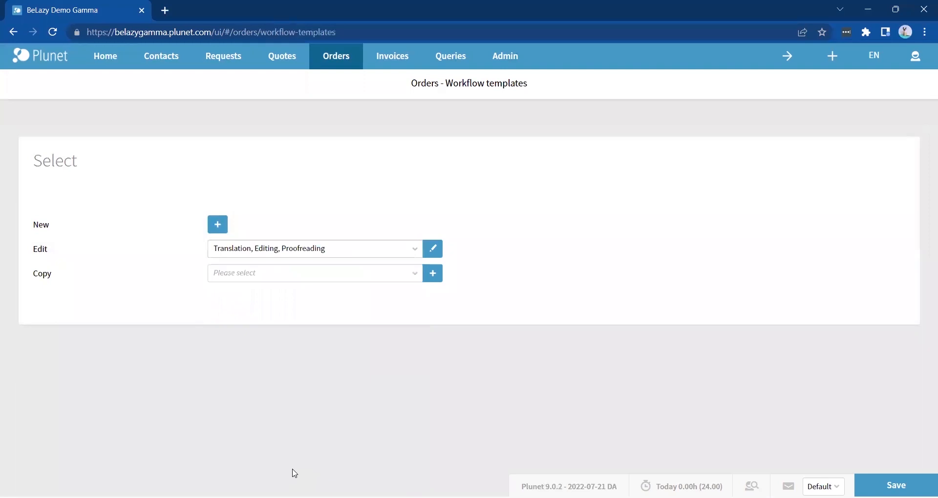
{"action": "left_click", "coordinate": [433, 249]}
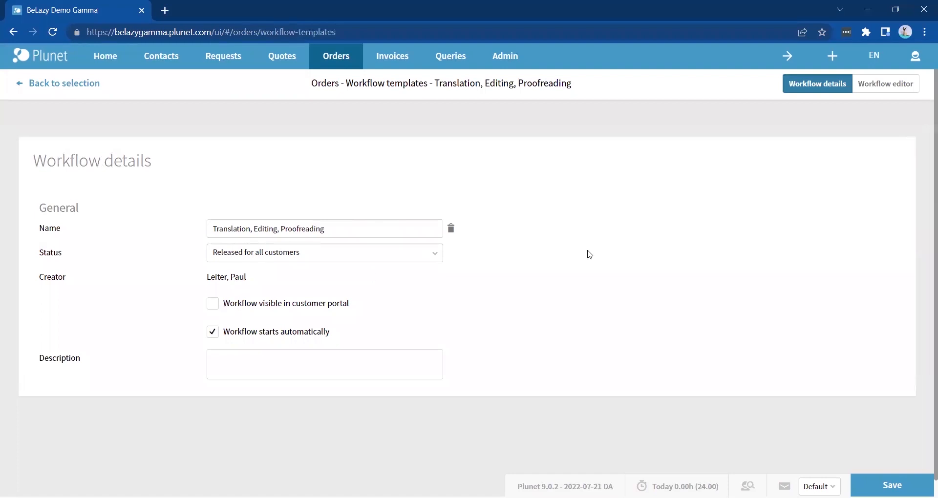
{"action": "left_click", "coordinate": [880, 88]}
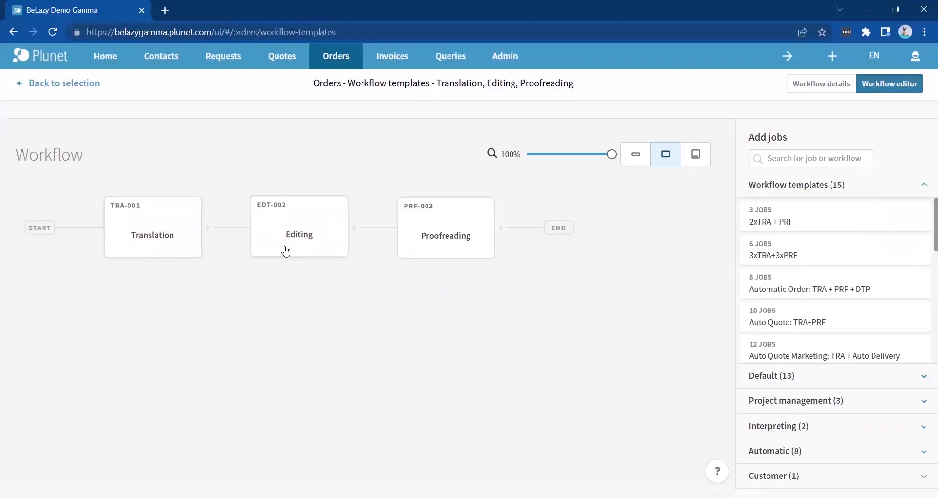
- Write the description 'Translation,Editing,Proofreading' with a second line 'Any other comment comes here.'
{"action": "left_click", "coordinate": [813, 84]}
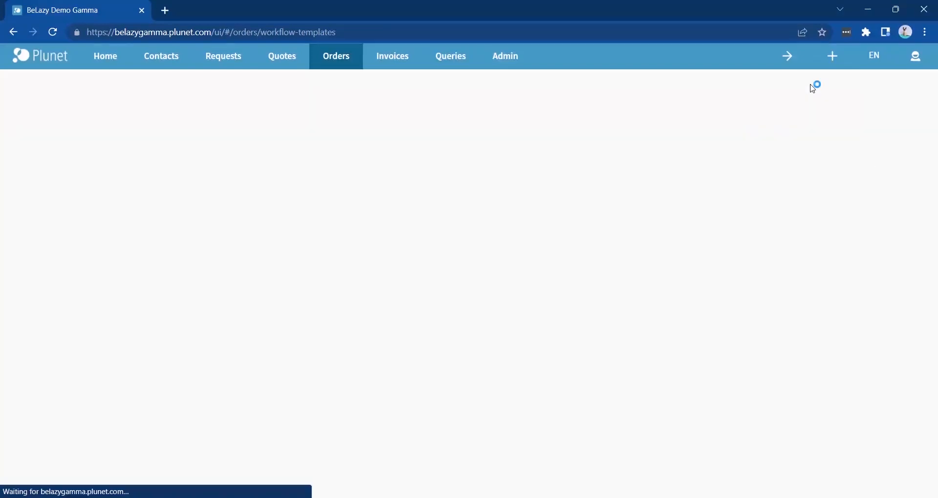
{"action": "left_click", "coordinate": [368, 361]}
{"action": "type", "text": "Trans"}
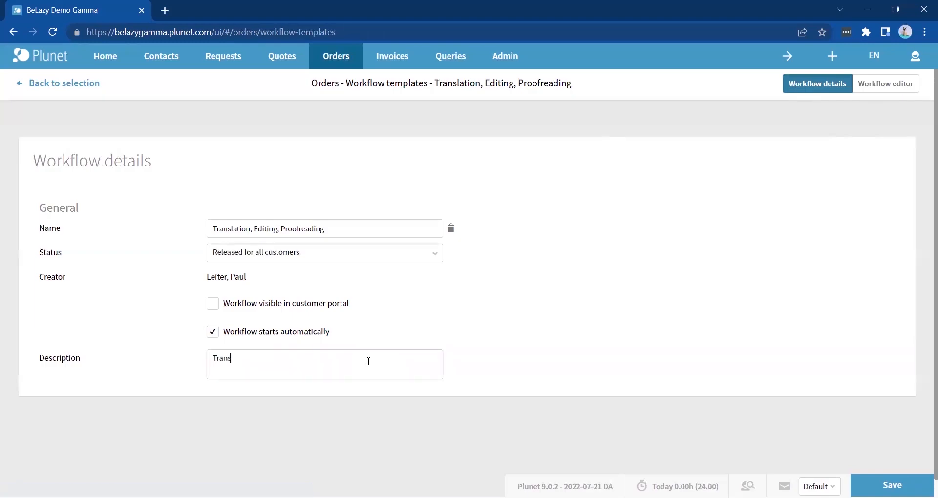
{"action": "type", "text": "lation,Editing,Proofreading"}
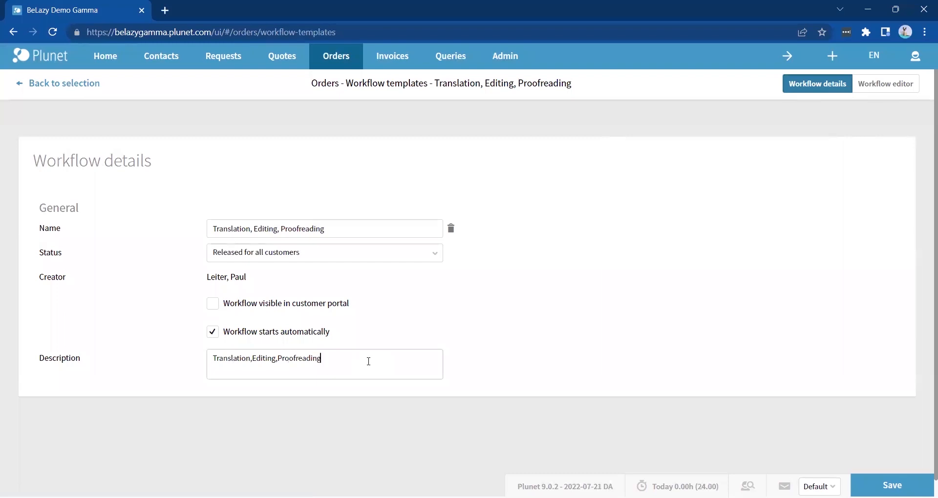
{"action": "key", "text": "Return"}
{"action": "key", "text": "Return"}
{"action": "type", "text": "Any"}
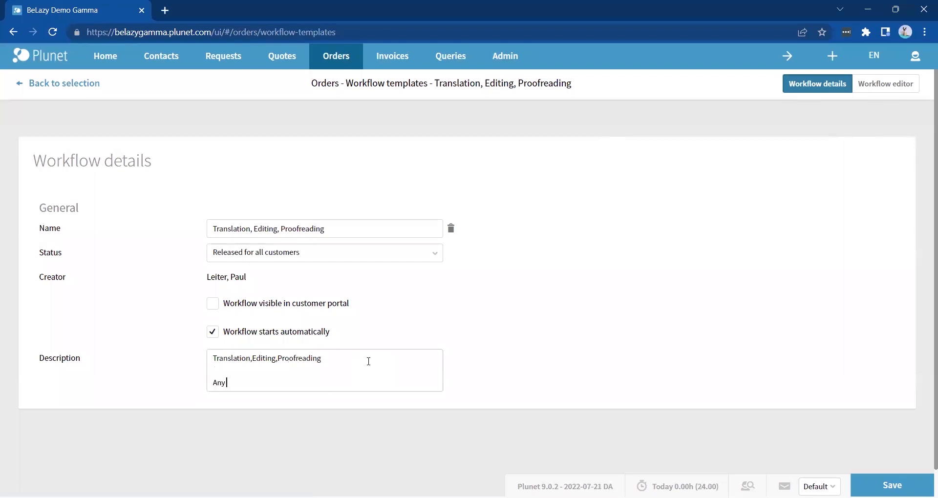
{"action": "type", "text": " other comment comes here."}
- Prefix the template name with 'BeLazy -' and save the workflow template
{"action": "left_click", "coordinate": [213, 229]}
{"action": "type", "text": "BeLazy -"}
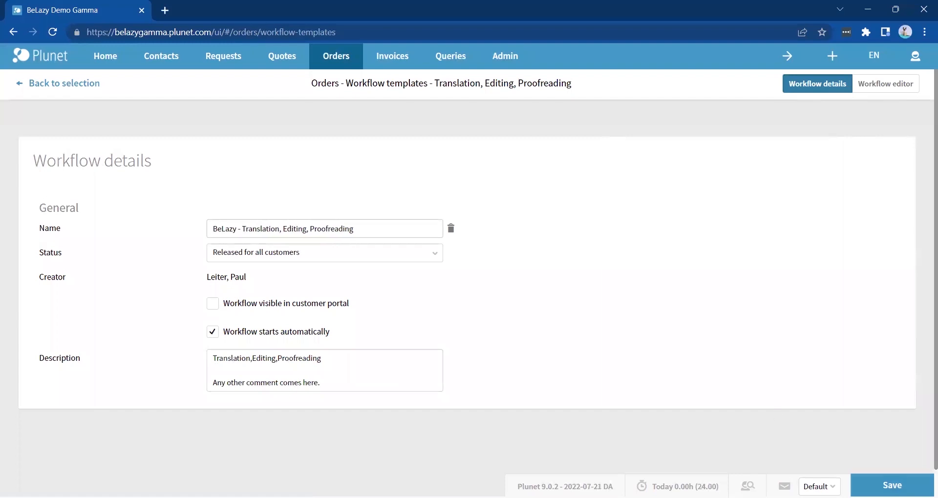
{"action": "left_click", "coordinate": [892, 485]}
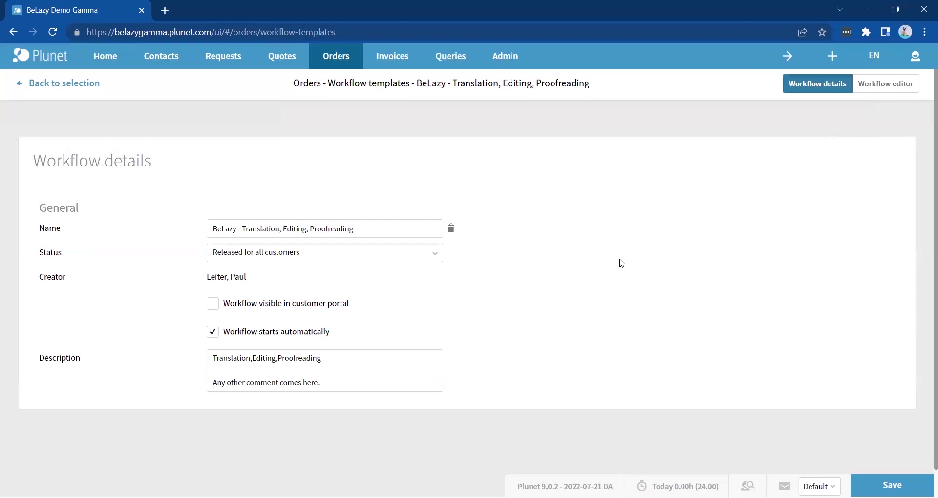
- Add a /source line to the Items folders of the extended default folder set and save
{"action": "mouse_move", "coordinate": [509, 59]}
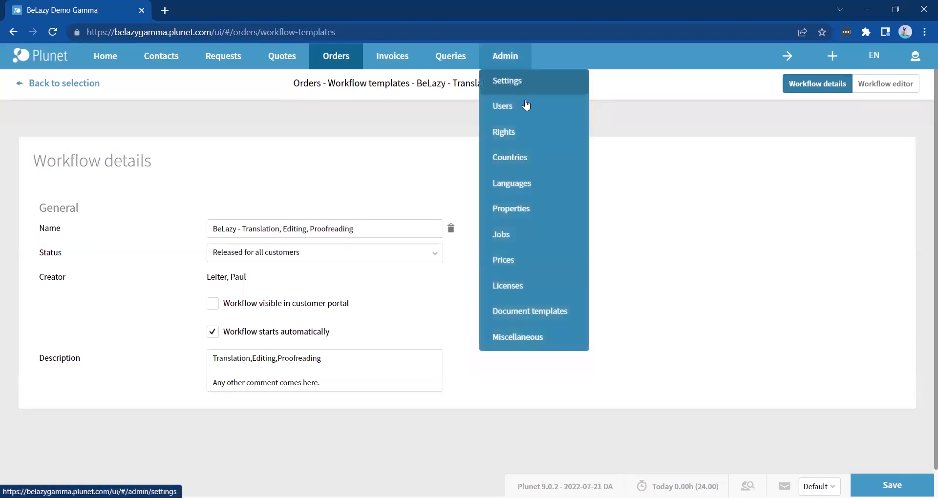
{"action": "left_click", "coordinate": [518, 311]}
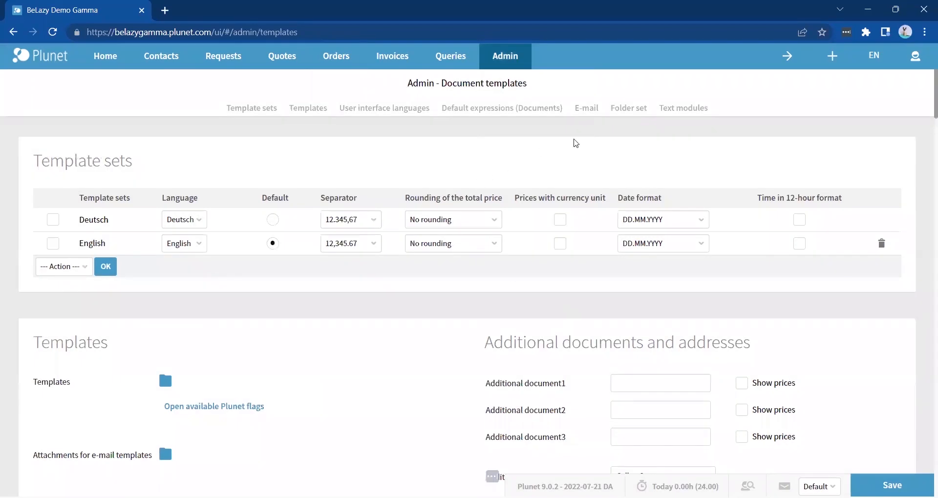
{"action": "left_click", "coordinate": [623, 109]}
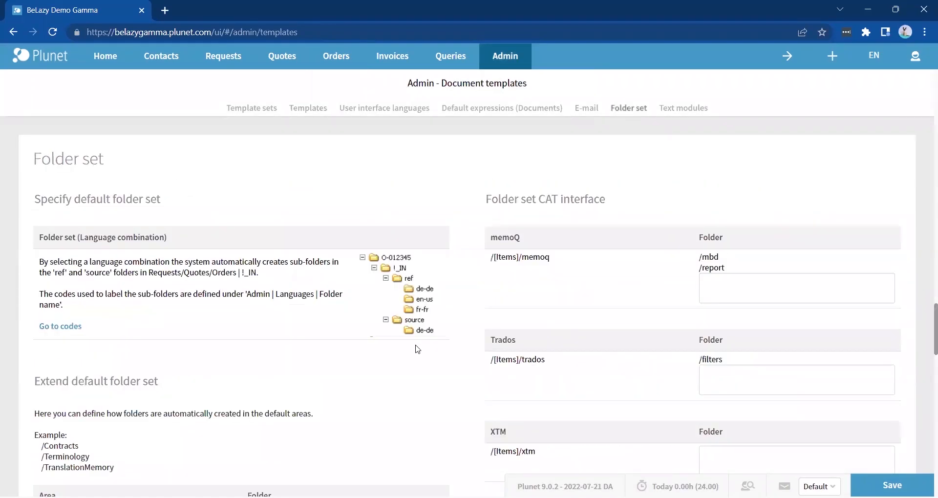
{"action": "scroll", "coordinate": [414, 356], "scroll_direction": "down", "scroll_amount": 2}
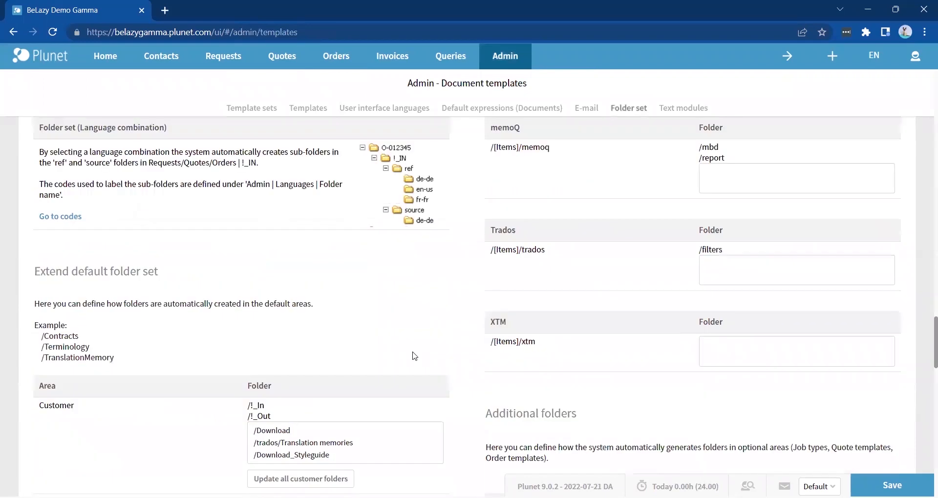
{"action": "scroll", "coordinate": [414, 356], "scroll_direction": "down", "scroll_amount": 5}
{"action": "scroll", "coordinate": [415, 356], "scroll_direction": "down", "scroll_amount": 8}
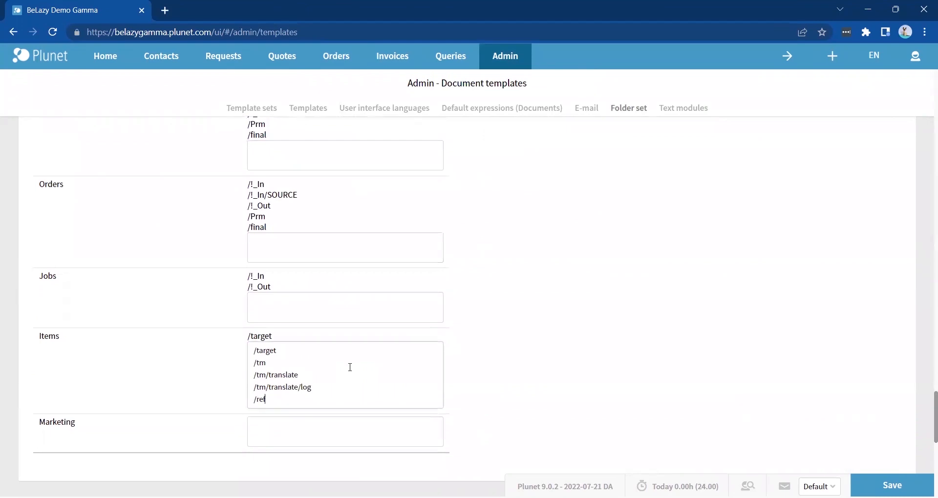
{"action": "key", "text": "Return"}
{"action": "type", "text": "/source"}
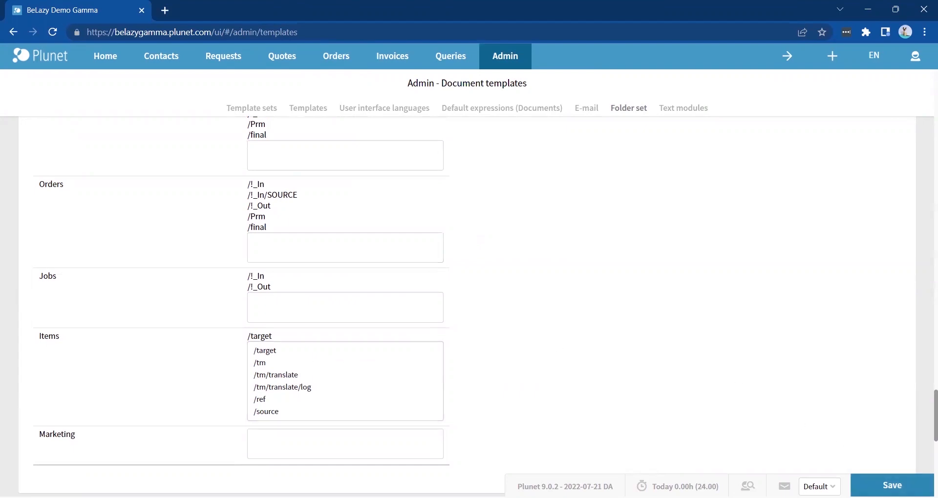
{"action": "left_click", "coordinate": [880, 485]}
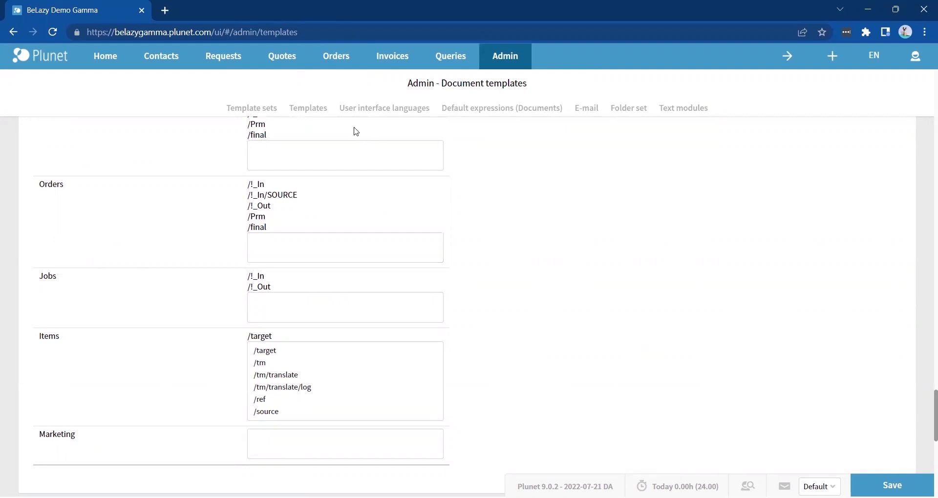
- Open the TRA-001 Translation job settings and stop applying folder access from Admin | Jobs
{"action": "mouse_move", "coordinate": [334, 67]}
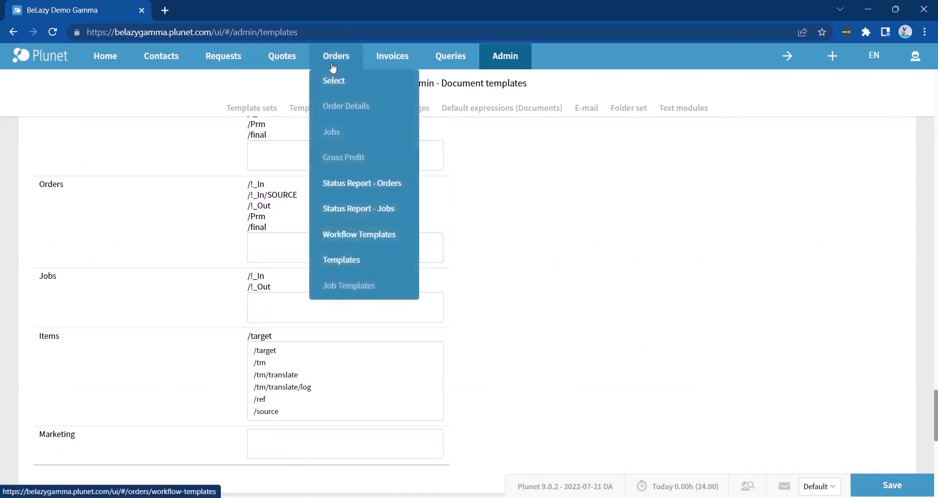
{"action": "left_click", "coordinate": [356, 234]}
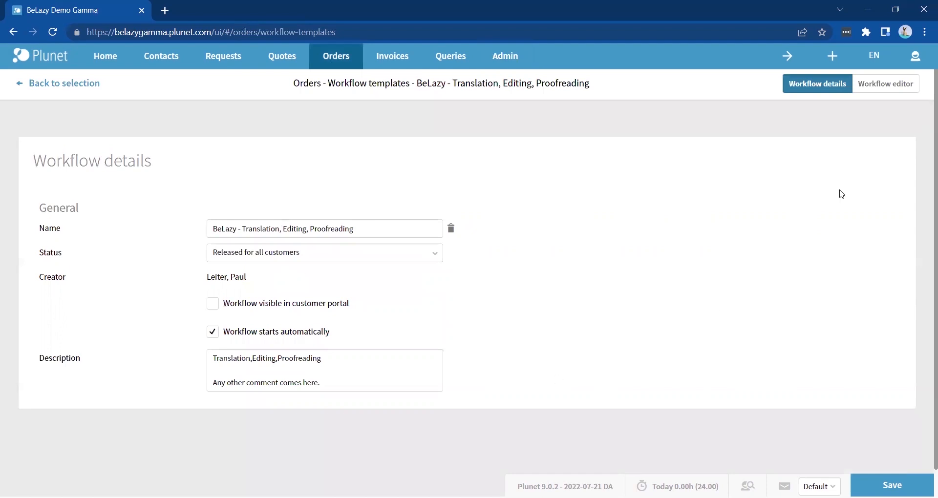
{"action": "left_click", "coordinate": [885, 84]}
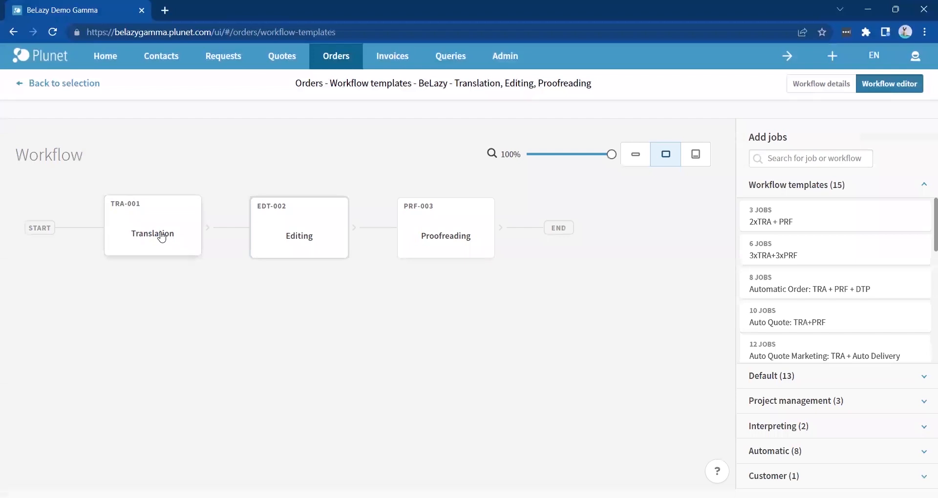
{"action": "left_click", "coordinate": [161, 238]}
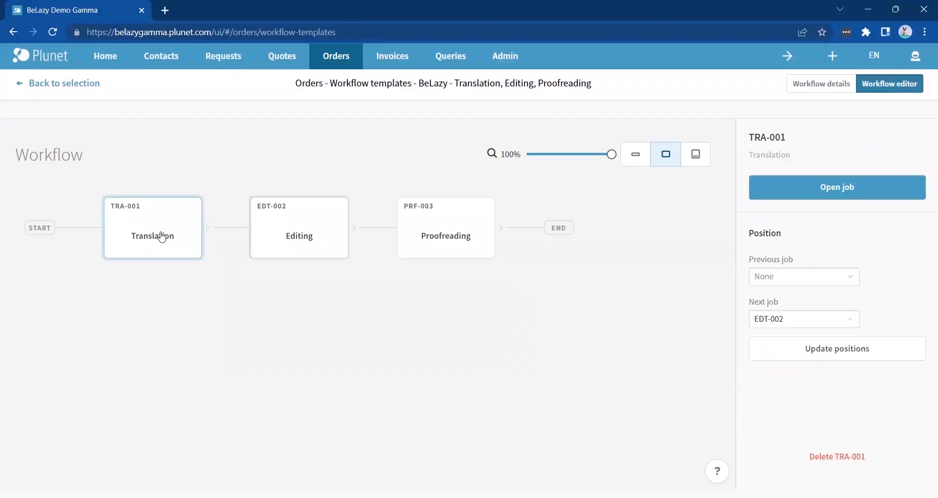
{"action": "left_click", "coordinate": [775, 195]}
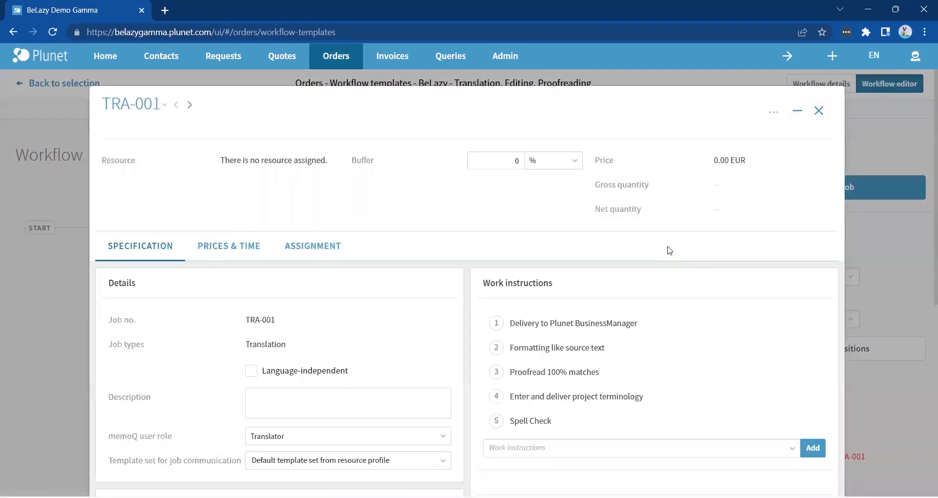
{"action": "scroll", "coordinate": [670, 249], "scroll_direction": "down", "scroll_amount": 7}
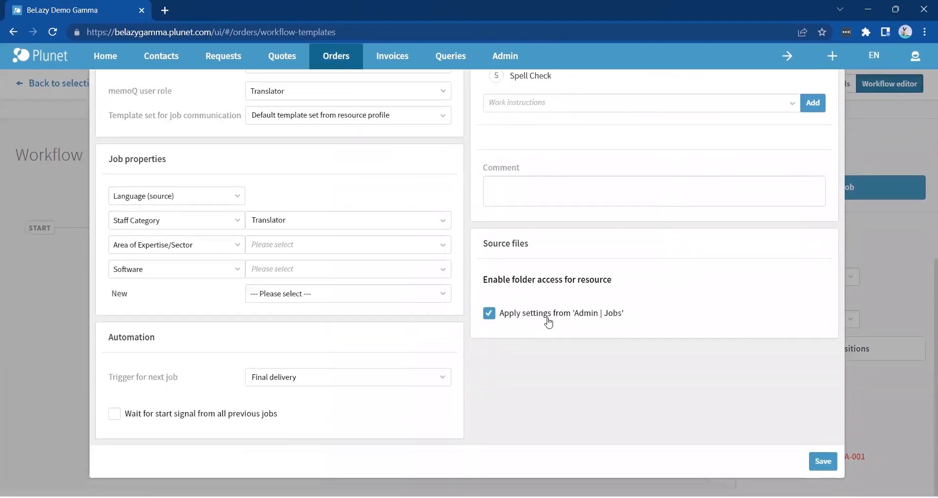
{"action": "left_click", "coordinate": [548, 319]}
- Give TRA-001 access to Source, Ref, /target, /tm, /tm/translate, /tm/translate/log, /ref and /source, then save
{"action": "scroll", "coordinate": [548, 320], "scroll_direction": "down", "scroll_amount": 4}
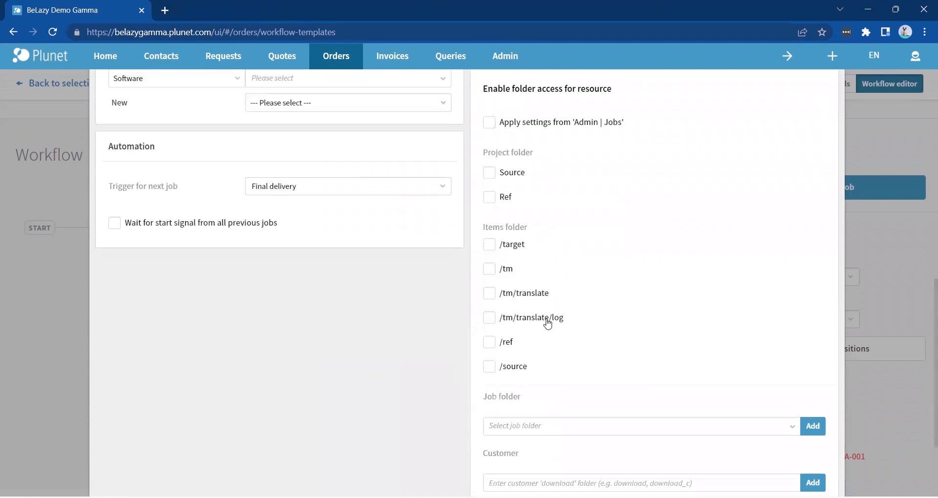
{"action": "left_click", "coordinate": [491, 370]}
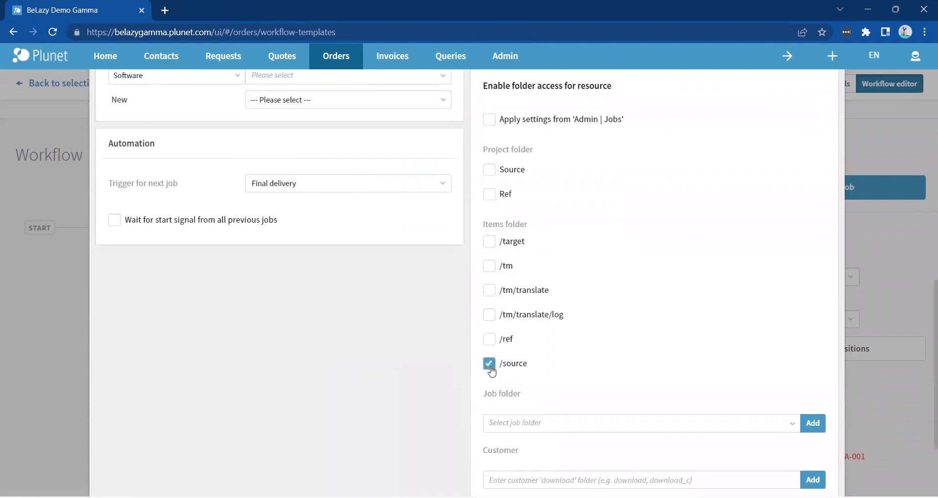
{"action": "left_click", "coordinate": [489, 171]}
{"action": "left_click", "coordinate": [497, 202]}
{"action": "left_click", "coordinate": [489, 244]}
{"action": "left_click", "coordinate": [489, 267]}
{"action": "left_click", "coordinate": [491, 290]}
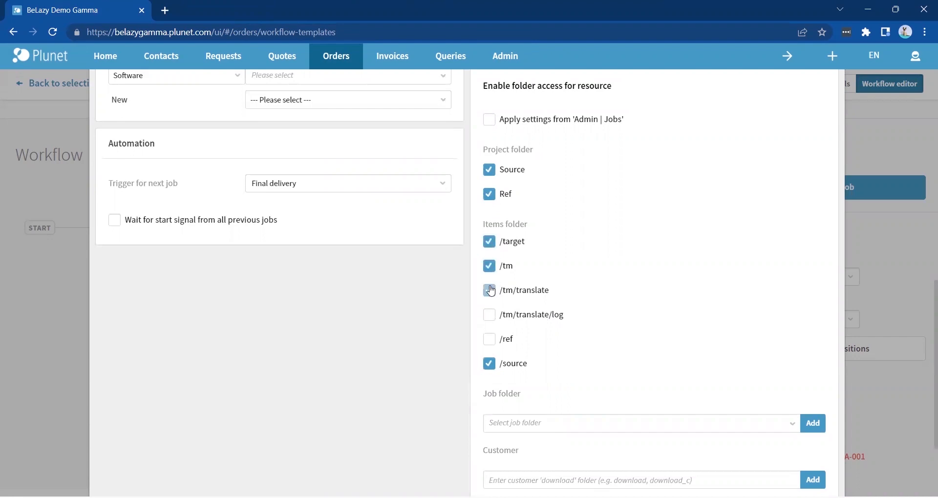
{"action": "left_click", "coordinate": [490, 316]}
{"action": "left_click", "coordinate": [490, 339]}
{"action": "scroll", "coordinate": [492, 345], "scroll_direction": "down", "scroll_amount": 3}
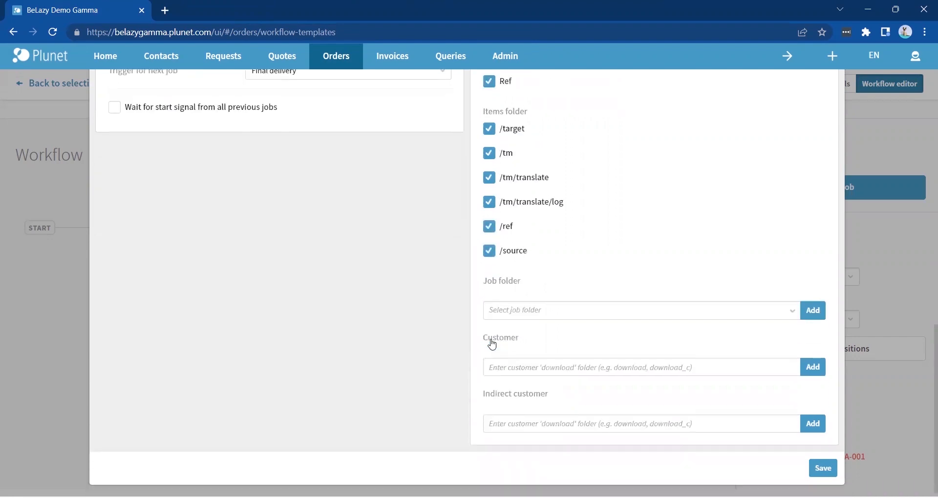
{"action": "left_click", "coordinate": [823, 468]}
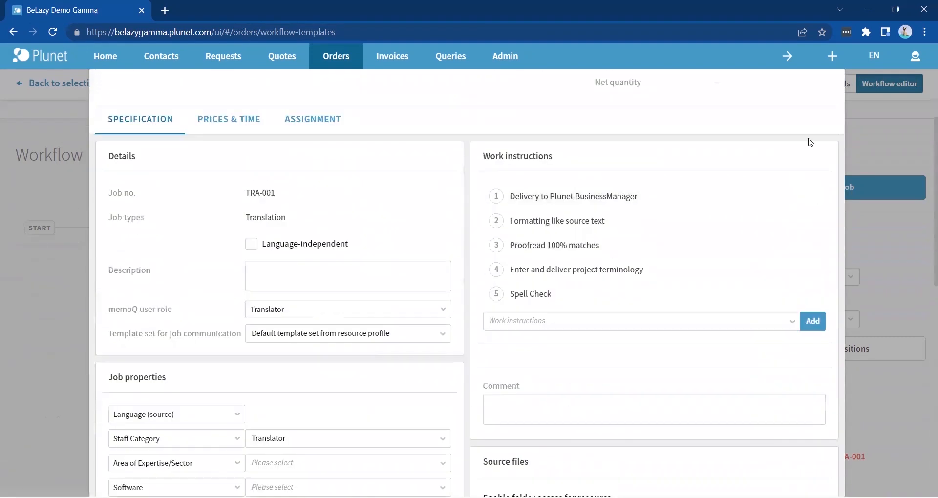
{"action": "scroll", "coordinate": [811, 142], "scroll_direction": "up", "scroll_amount": 3}
{"action": "left_click", "coordinate": [825, 105]}
- Open the EDT-002 Editing job settings and stop applying folder access from Admin | Jobs
{"action": "left_click", "coordinate": [309, 242]}
{"action": "left_click", "coordinate": [775, 196]}
{"action": "scroll", "coordinate": [595, 283], "scroll_direction": "down", "scroll_amount": 5}
{"action": "left_click", "coordinate": [544, 271]}
{"action": "scroll", "coordinate": [544, 271], "scroll_direction": "down", "scroll_amount": 2}
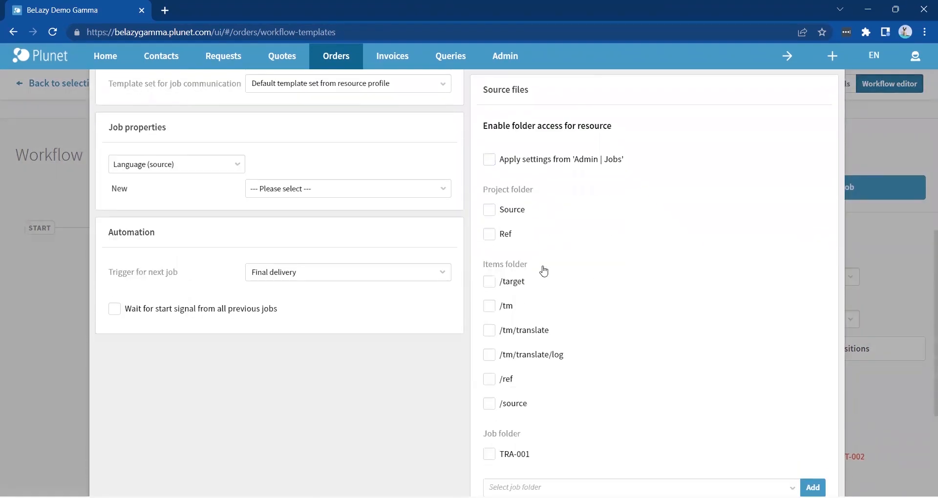
- Give EDT-002 access to Source, Ref, all six Items folders and the TRA-001 job folder, then save
{"action": "left_click", "coordinate": [490, 204]}
{"action": "left_click", "coordinate": [490, 228]}
{"action": "left_click", "coordinate": [490, 275]}
{"action": "left_click", "coordinate": [490, 300]}
{"action": "left_click", "coordinate": [489, 325]}
{"action": "left_click", "coordinate": [489, 349]}
{"action": "left_click", "coordinate": [489, 373]}
{"action": "left_click", "coordinate": [490, 398]}
{"action": "left_click", "coordinate": [489, 448]}
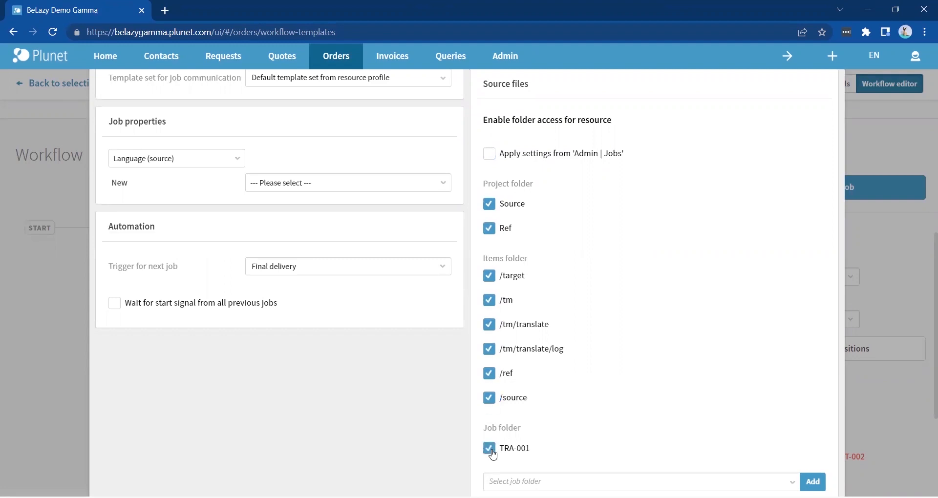
{"action": "scroll", "coordinate": [493, 455], "scroll_direction": "down", "scroll_amount": 4}
{"action": "left_click", "coordinate": [822, 462]}
{"action": "scroll", "coordinate": [791, 151], "scroll_direction": "up", "scroll_amount": 3}
{"action": "left_click", "coordinate": [818, 114]}
- Open the PRF-003 Proofreading job settings and stop applying folder access from Admin | Jobs
{"action": "left_click", "coordinate": [446, 237]}
{"action": "left_click", "coordinate": [775, 191]}
{"action": "left_click", "coordinate": [336, 243]}
{"action": "left_click", "coordinate": [167, 249]}
{"action": "scroll", "coordinate": [390, 399], "scroll_direction": "down", "scroll_amount": 2}
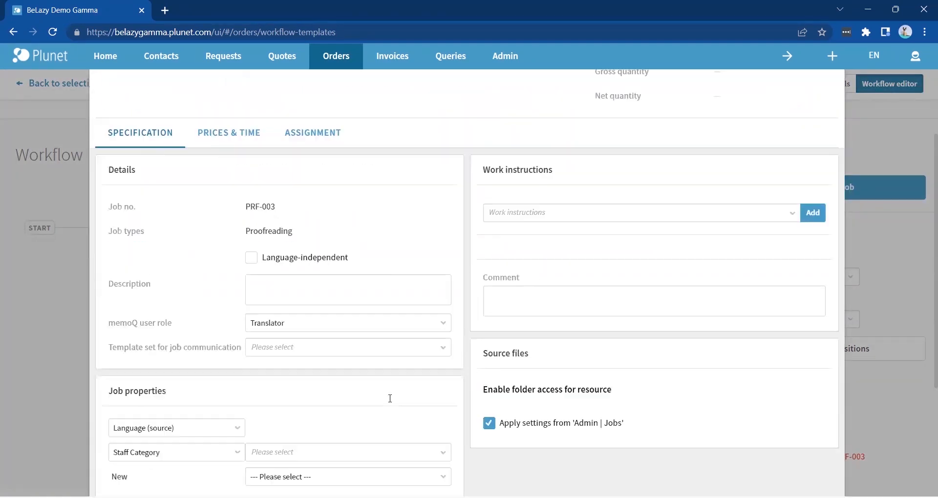
{"action": "scroll", "coordinate": [390, 399], "scroll_direction": "down", "scroll_amount": 4}
{"action": "left_click", "coordinate": [489, 240]}
- Give PRF-003 access to the Source, Ref and Items folders, then save
{"action": "left_click", "coordinate": [490, 290]}
{"action": "left_click", "coordinate": [490, 315]}
{"action": "left_click", "coordinate": [489, 363]}
{"action": "left_click", "coordinate": [490, 387]}
{"action": "left_click", "coordinate": [489, 412]}
{"action": "left_click", "coordinate": [490, 435]}
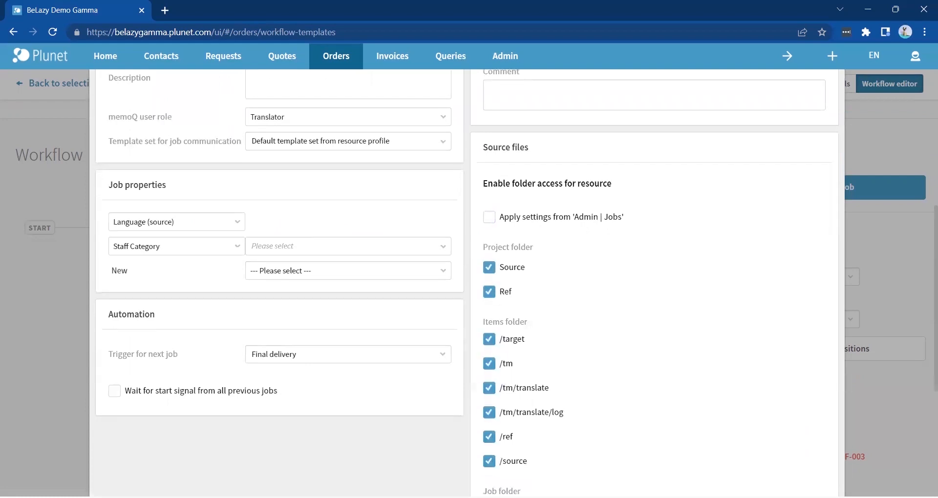
{"action": "scroll", "coordinate": [497, 393], "scroll_direction": "down", "scroll_amount": 5}
{"action": "left_click", "coordinate": [815, 463]}
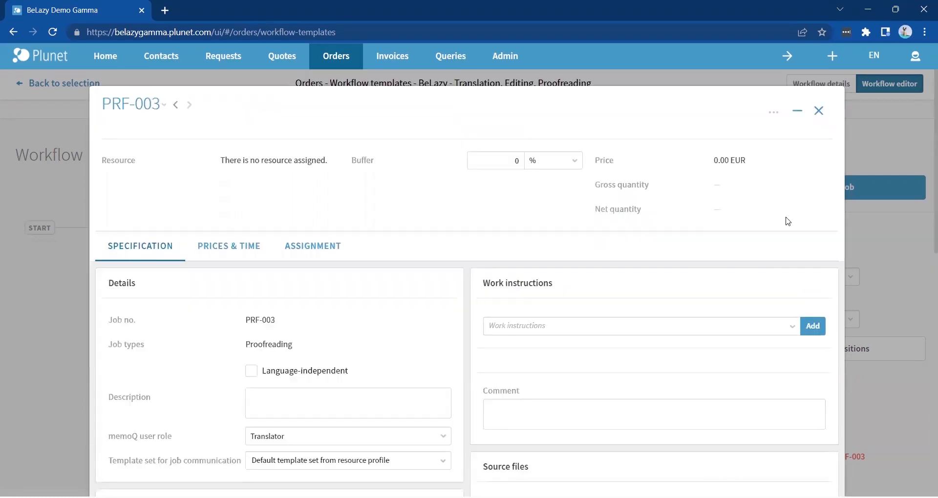
{"action": "left_click", "coordinate": [561, 314]}
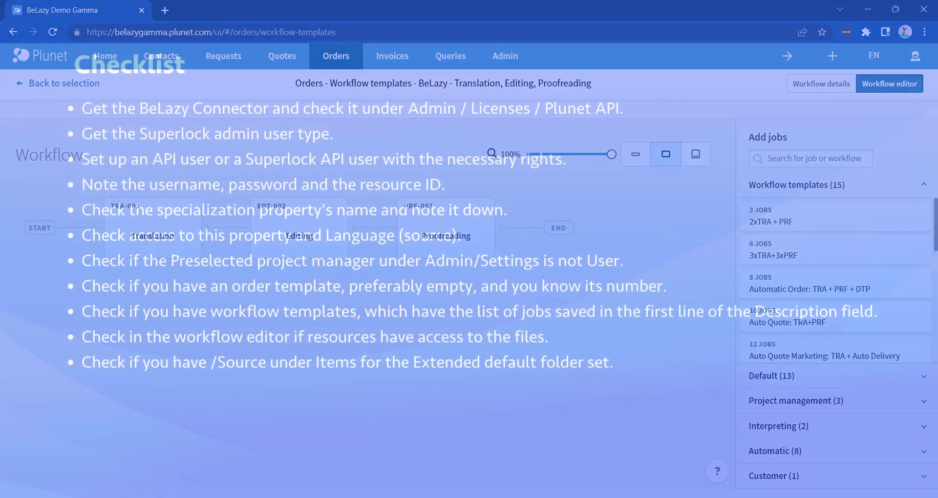